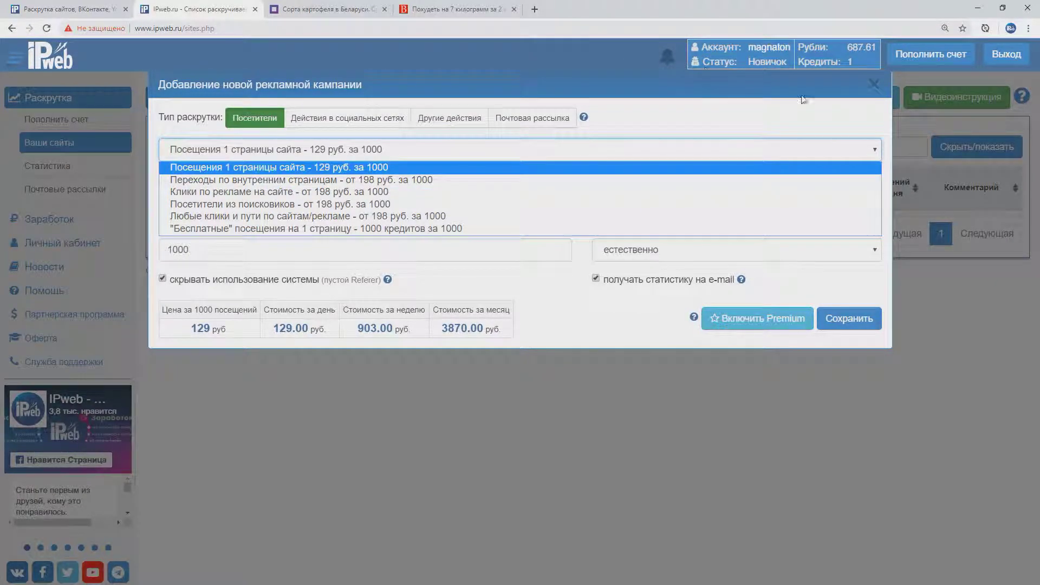
# Start a new advertising campaign afresh with the promotion type "Любые клики и пути по сайтам/рекламе".
pyautogui.click(875, 84)
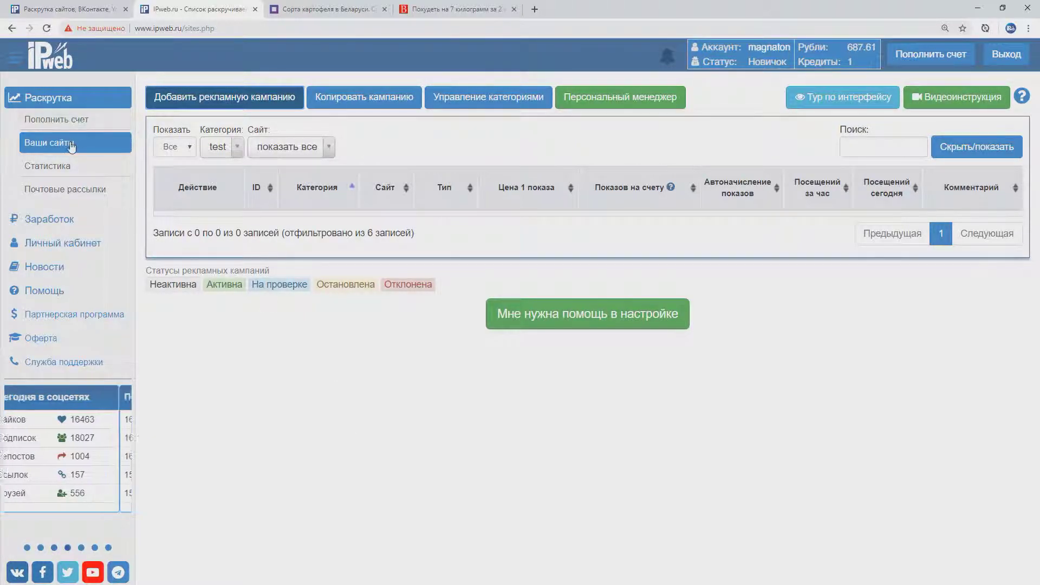
pyautogui.click(253, 102)
pyautogui.click(259, 154)
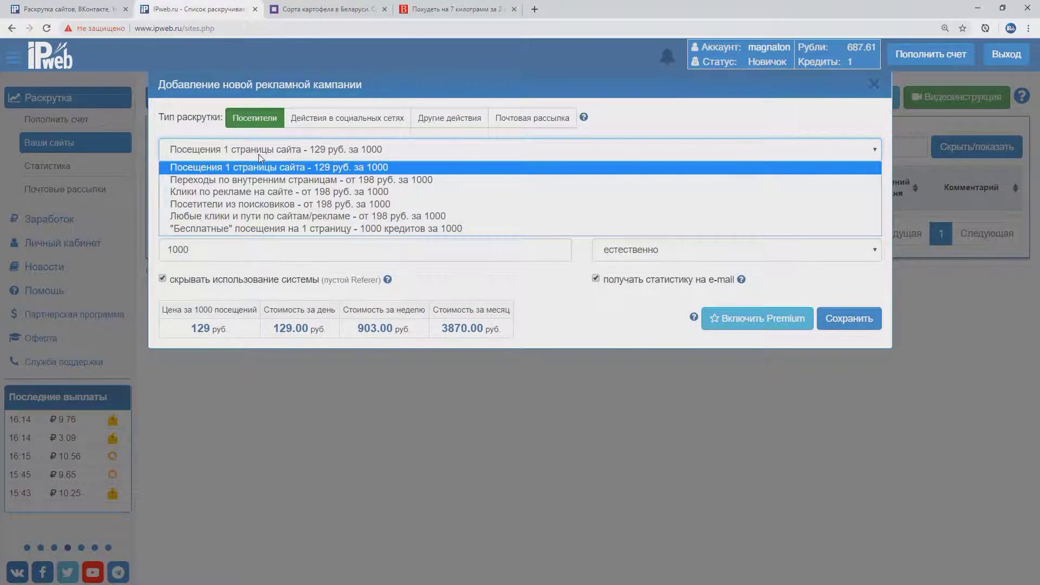
pyautogui.click(240, 216)
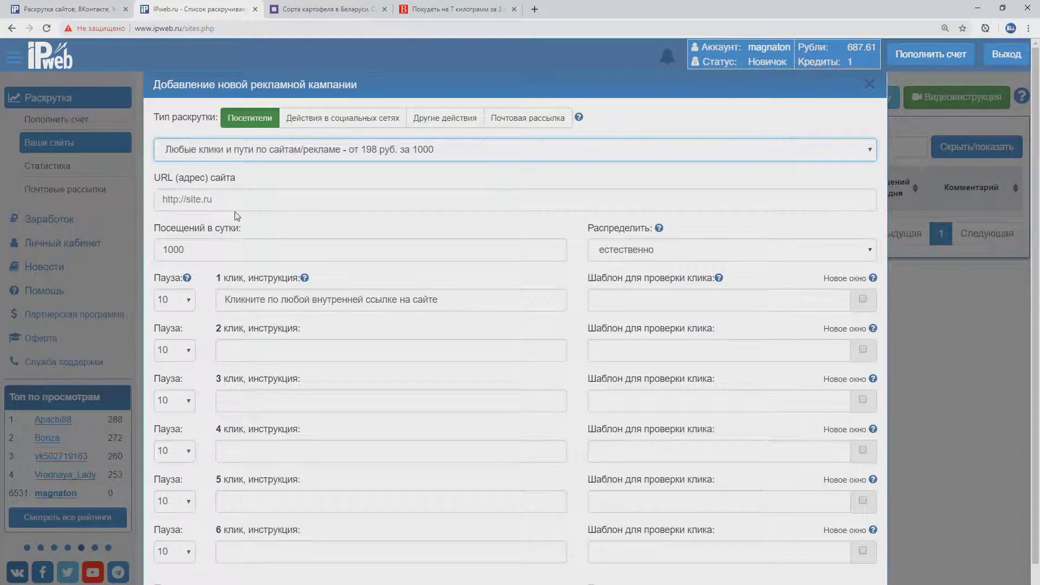
pyautogui.click(311, 8)
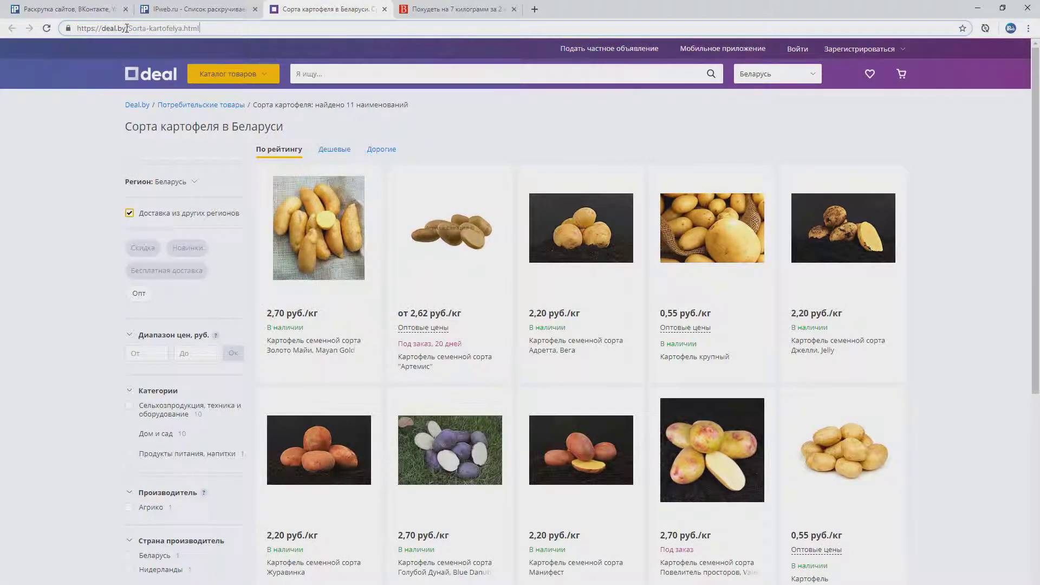
pyautogui.moveTo(126, 29); pyautogui.dragTo(16, 30)
pyautogui.hotkey('ctrl', 'c')
pyautogui.click(201, 9)
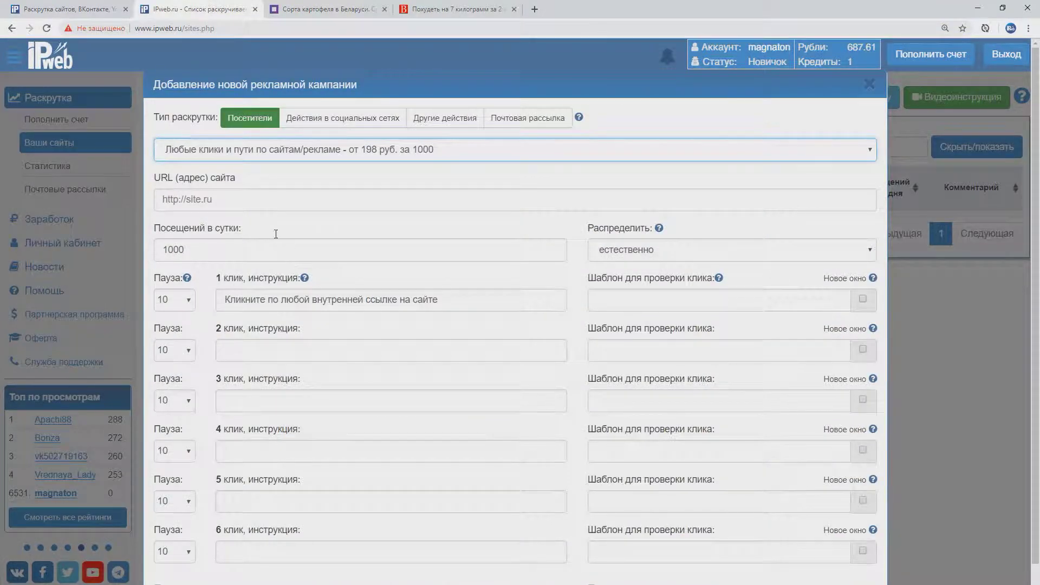
pyautogui.click(260, 200)
pyautogui.hotkey('ctrl', 'v')
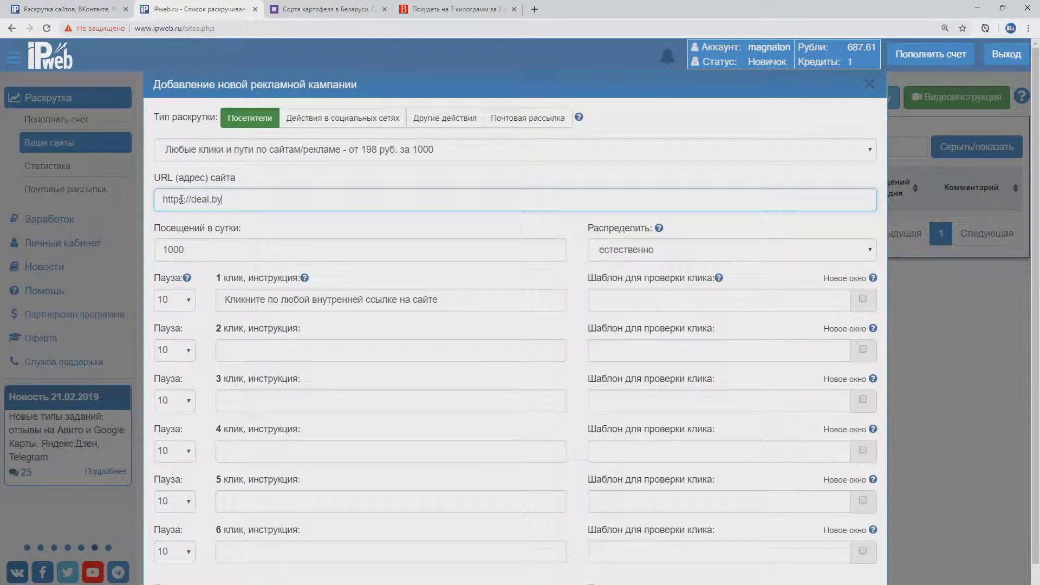
pyautogui.doubleClick(189, 249)
pyautogui.write('100')
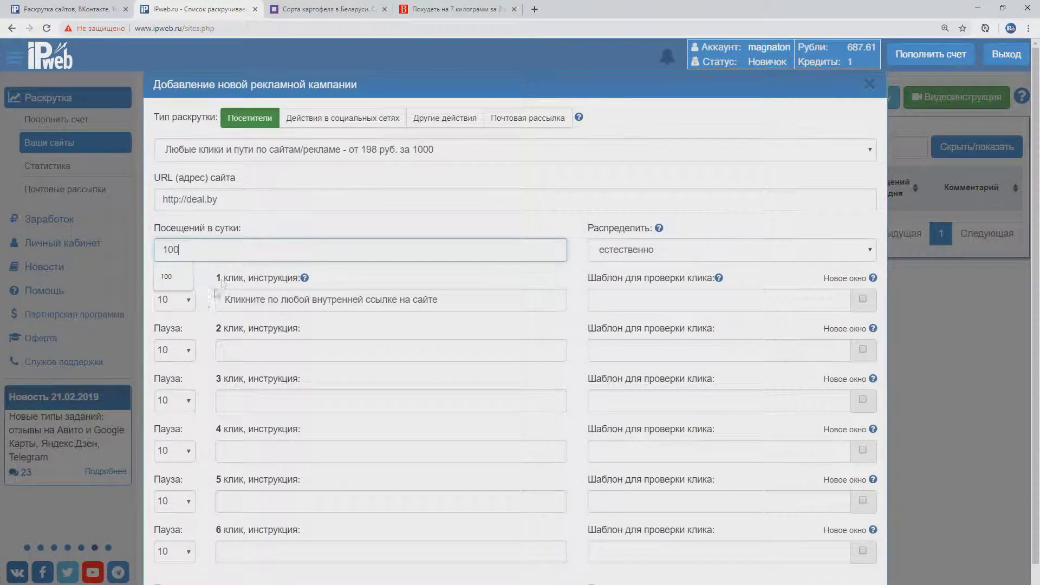
# Set the pauses to 20 for the first click, 10-20 for the second and 20-40 for the third.
pyautogui.click(179, 300)
pyautogui.click(181, 333)
pyautogui.click(173, 351)
pyautogui.click(168, 418)
pyautogui.click(173, 401)
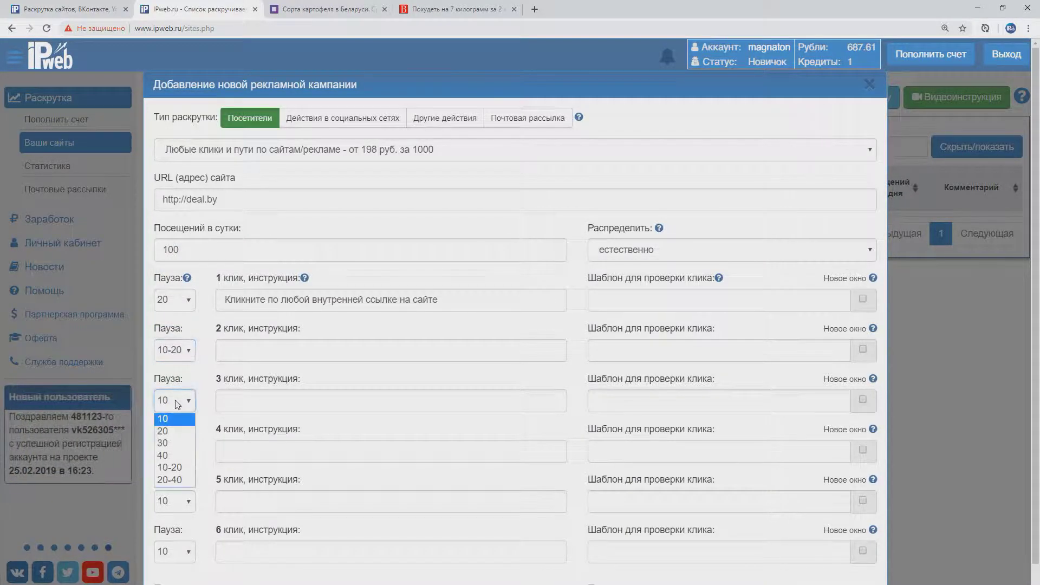
pyautogui.click(169, 480)
# Copy the first click's instruction "Кликните по любой внутренней ссылке на сайте" into the second and third clicks.
pyautogui.moveTo(460, 303); pyautogui.dragTo(154, 303)
pyautogui.hotkey('ctrl', 'c')
pyautogui.click(302, 349)
pyautogui.hotkey('ctrl', 'v')
pyautogui.click(288, 404)
pyautogui.hotkey('ctrl', 'v')
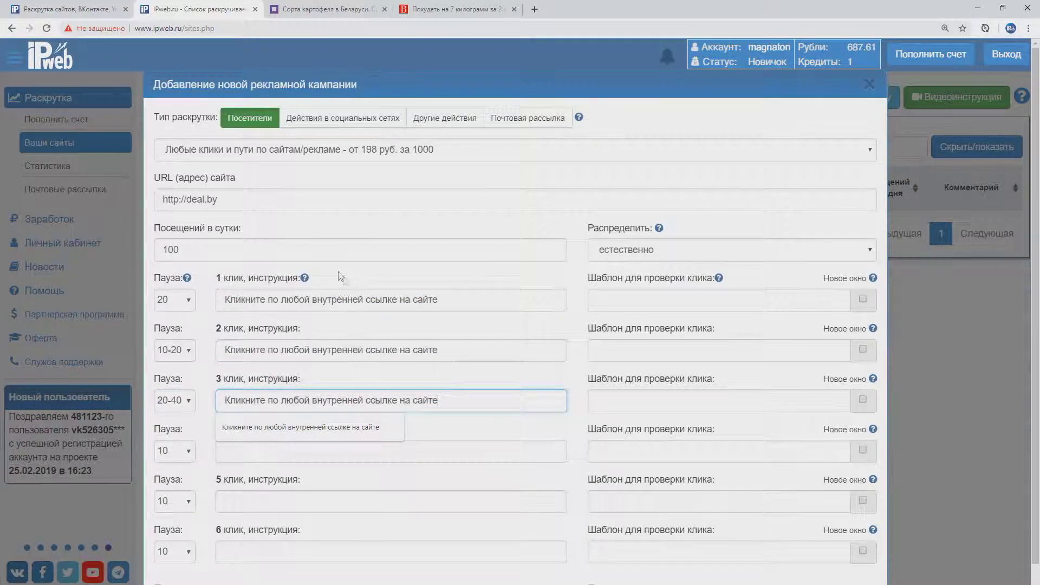
# Copy deal.by from the site URL into the check templates of the first three clicks.
pyautogui.moveTo(231, 201); pyautogui.dragTo(185, 199)
pyautogui.hotkey('ctrl', 'c')
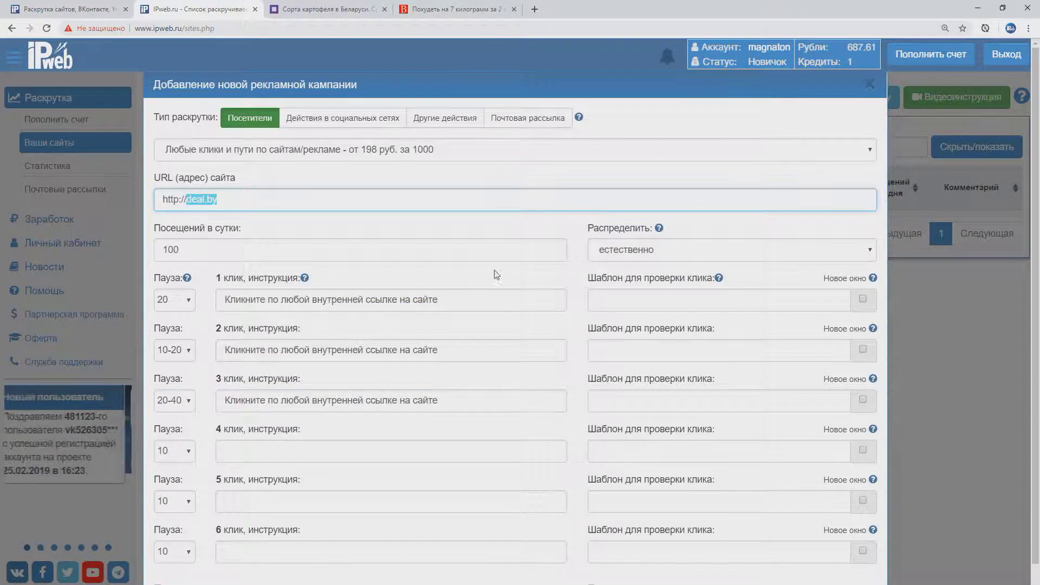
pyautogui.click(665, 301)
pyautogui.hotkey('ctrl', 'v')
pyautogui.click(623, 343)
pyautogui.hotkey('ctrl', 'v')
pyautogui.click(616, 382)
pyautogui.hotkey('ctrl', 'v')
# Enable the new window option ("Новое окно") for the first three clicks.
pyautogui.scroll(-1, 500, 345)
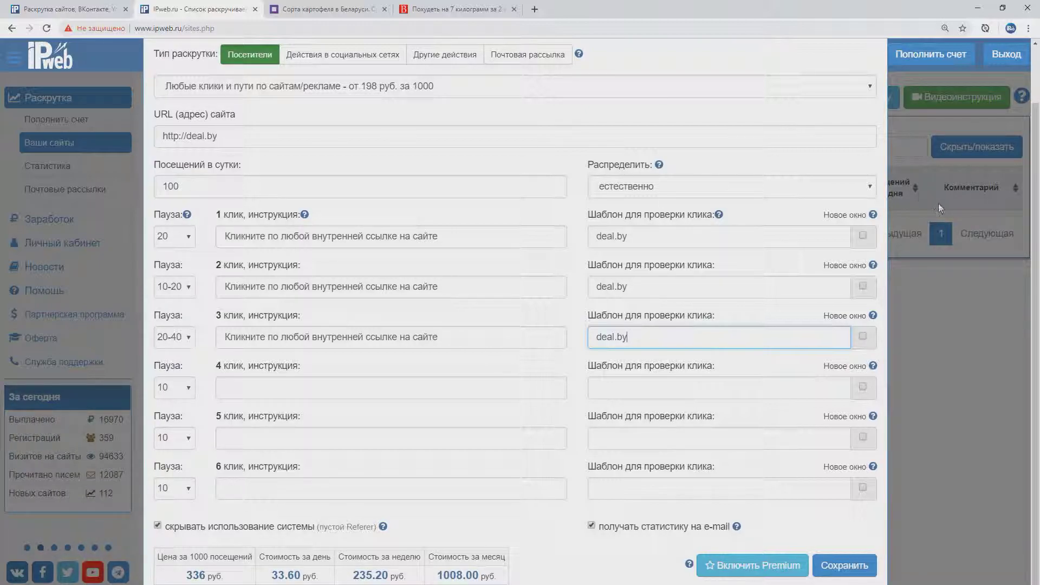
pyautogui.click(864, 238)
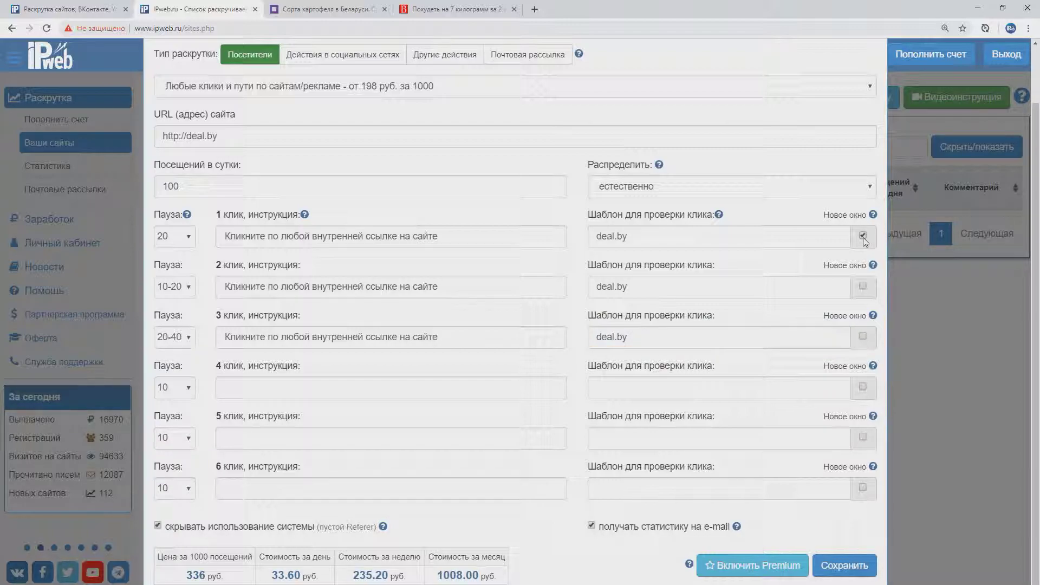
pyautogui.click(864, 290)
pyautogui.click(863, 337)
# Keep the distribution as "естественно" and the hiding of system use enabled, and save the deal.by campaign.
pyautogui.click(722, 190)
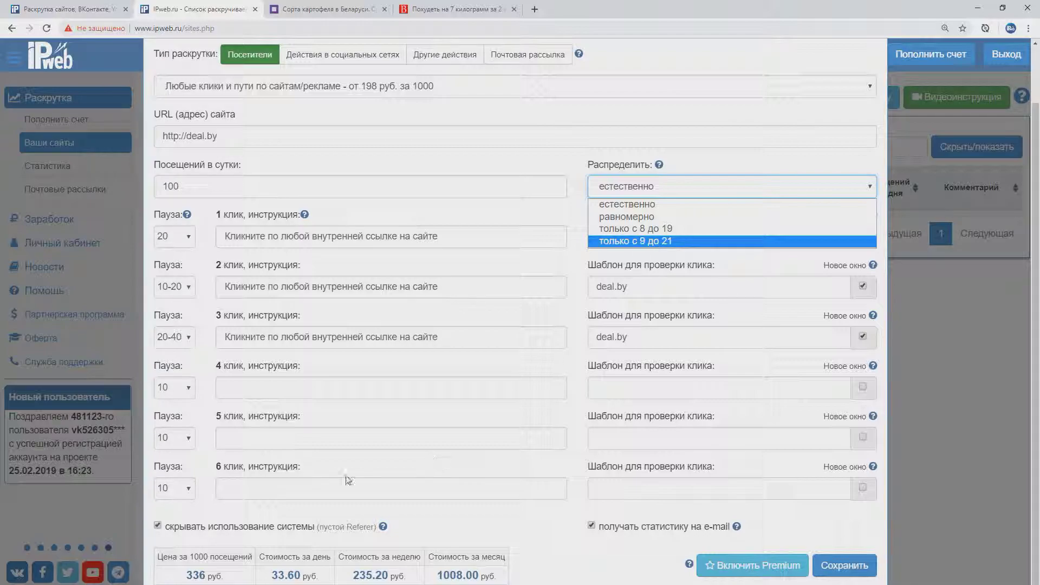
pyautogui.click(194, 533)
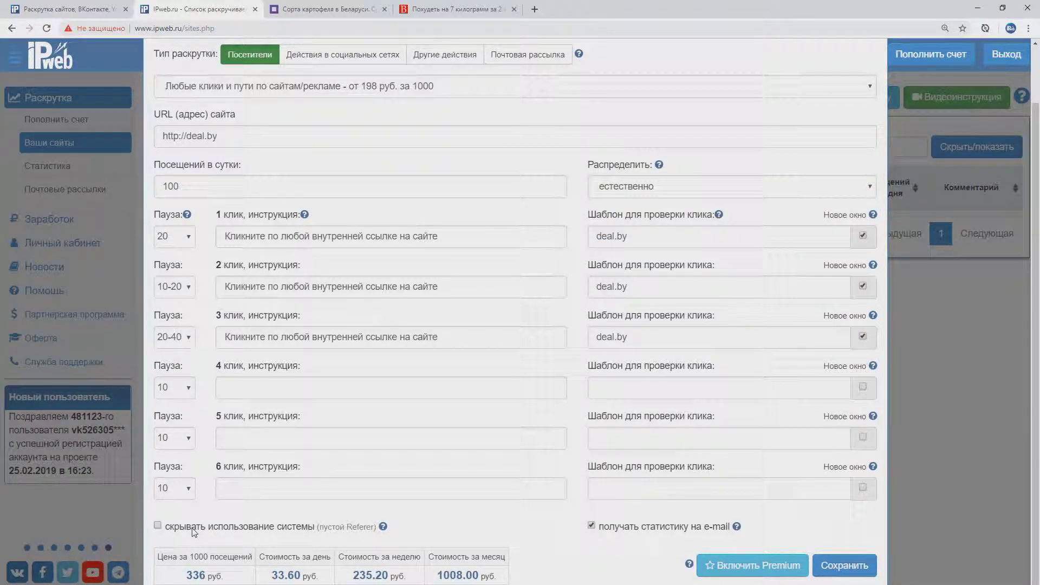
pyautogui.click(194, 533)
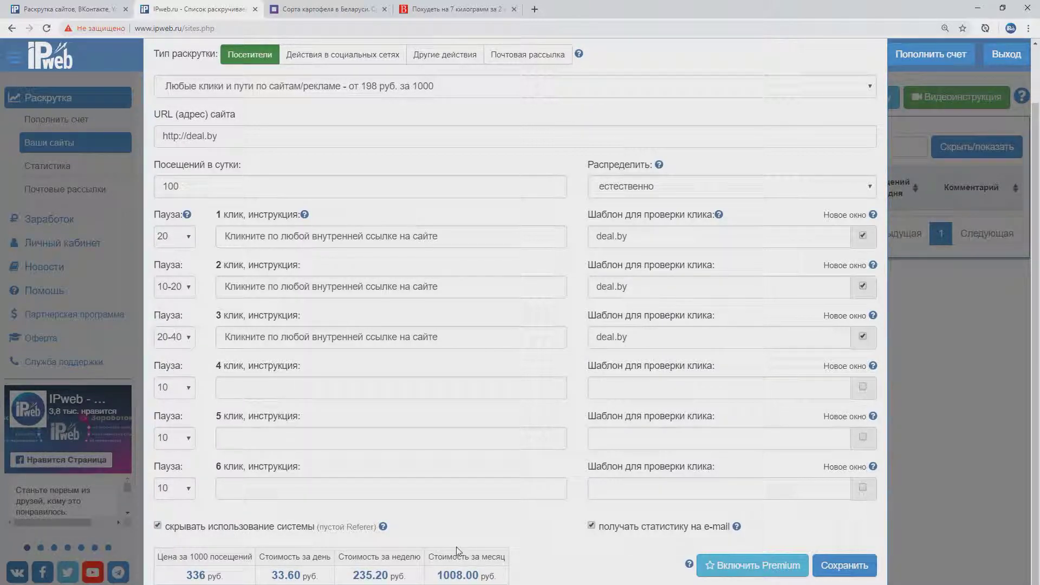
pyautogui.click(843, 565)
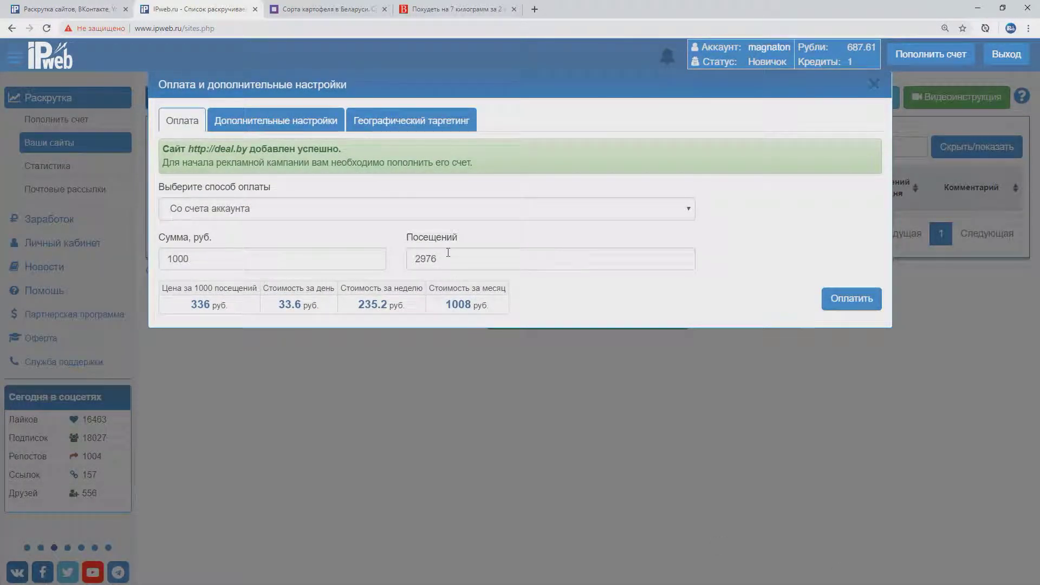
# Examine the options in the deal.by campaign's additional settings.
pyautogui.click(313, 121)
pyautogui.click(213, 219)
pyautogui.click(268, 212)
pyautogui.click(313, 216)
pyautogui.click(313, 216)
pyautogui.click(434, 217)
pyautogui.click(434, 217)
# Restrict the campaign's geographic targeting to Беларусь only and save the settings.
pyautogui.click(404, 121)
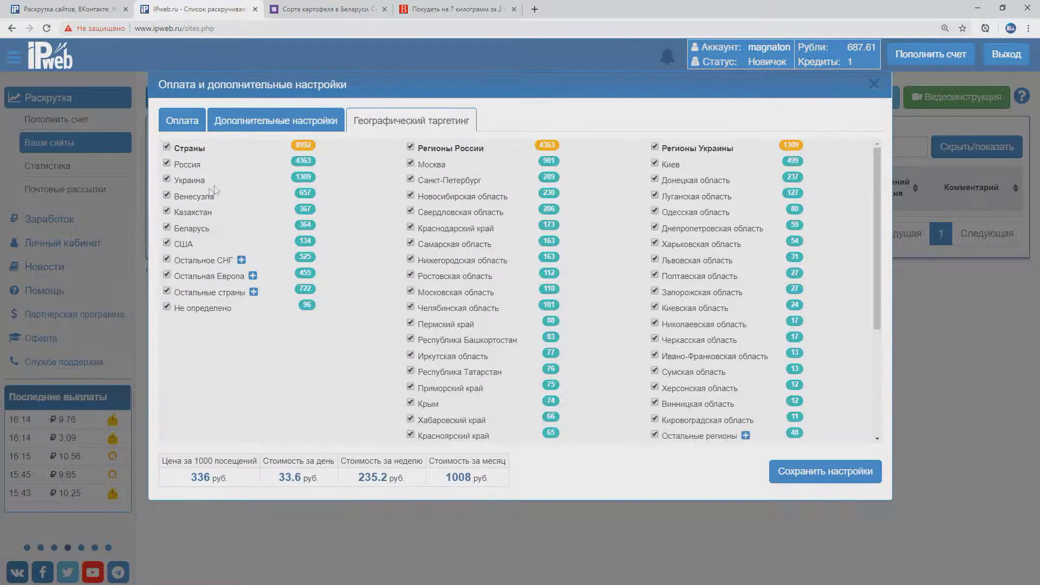
pyautogui.click(190, 148)
pyautogui.click(191, 228)
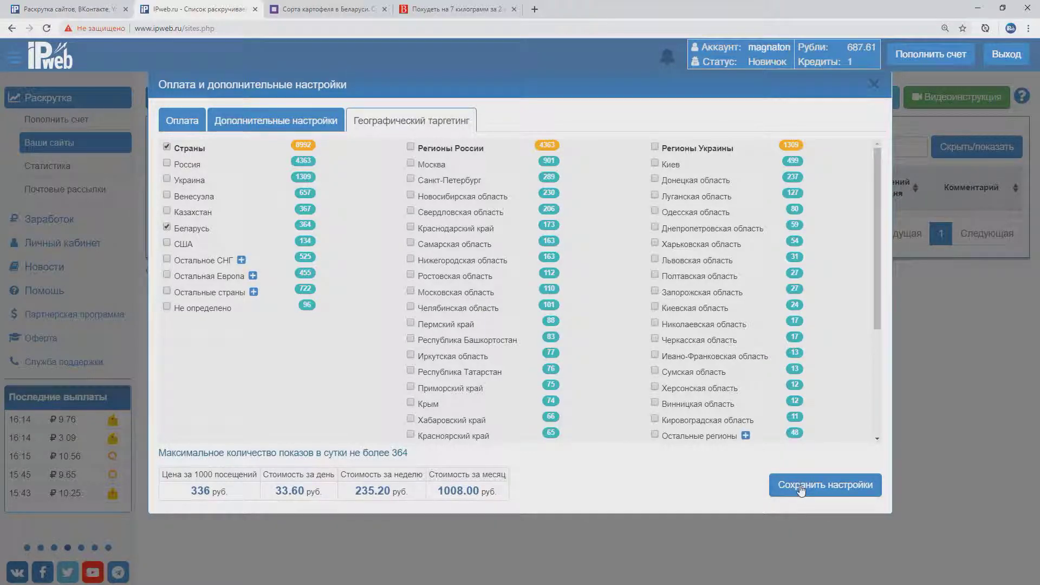
pyautogui.click(780, 489)
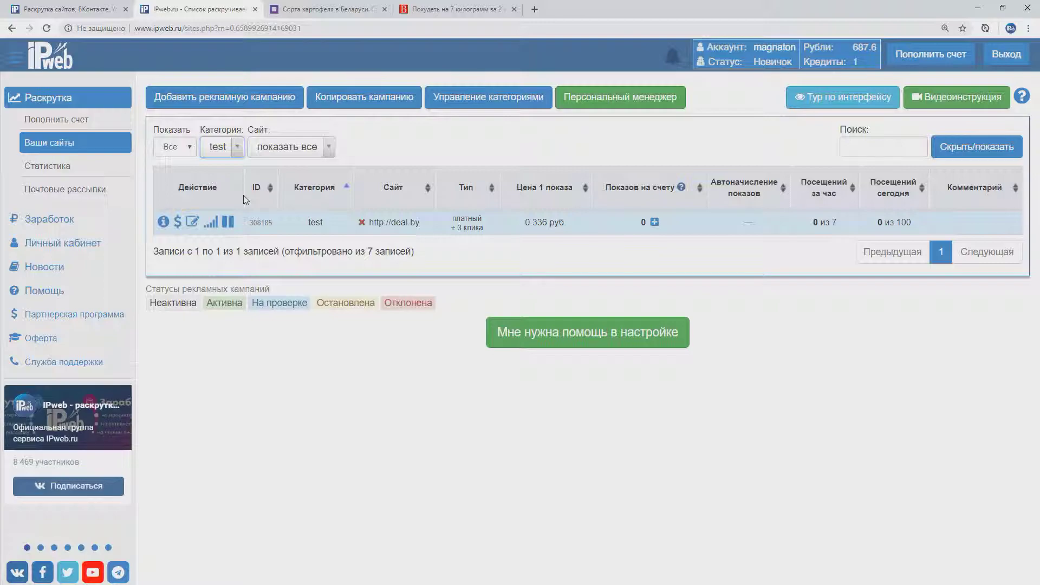
# Start another advertising campaign with the promotion type "Любые клики и пути по сайтам/рекламе".
pyautogui.click(251, 95)
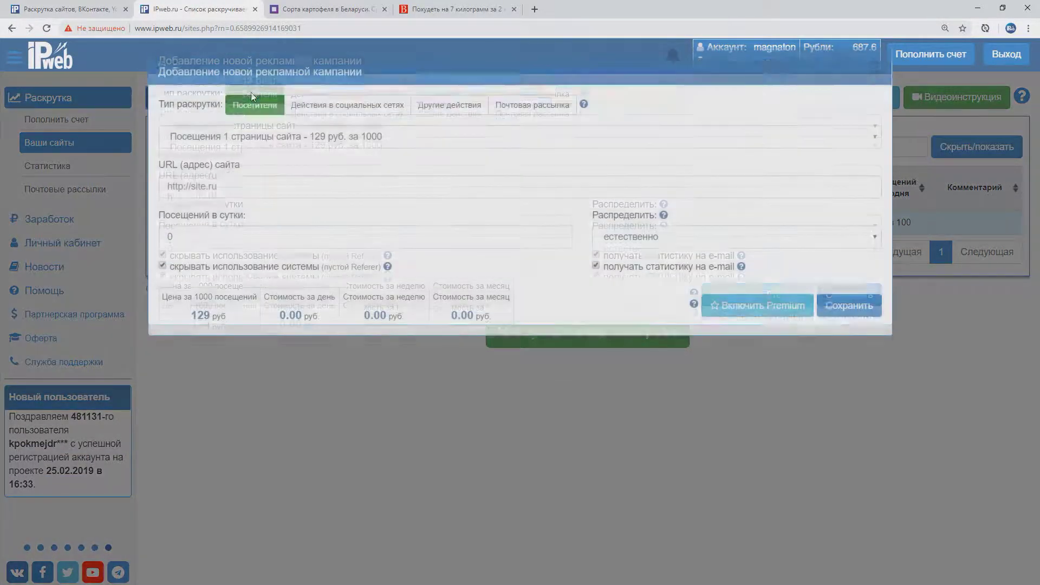
pyautogui.click(251, 156)
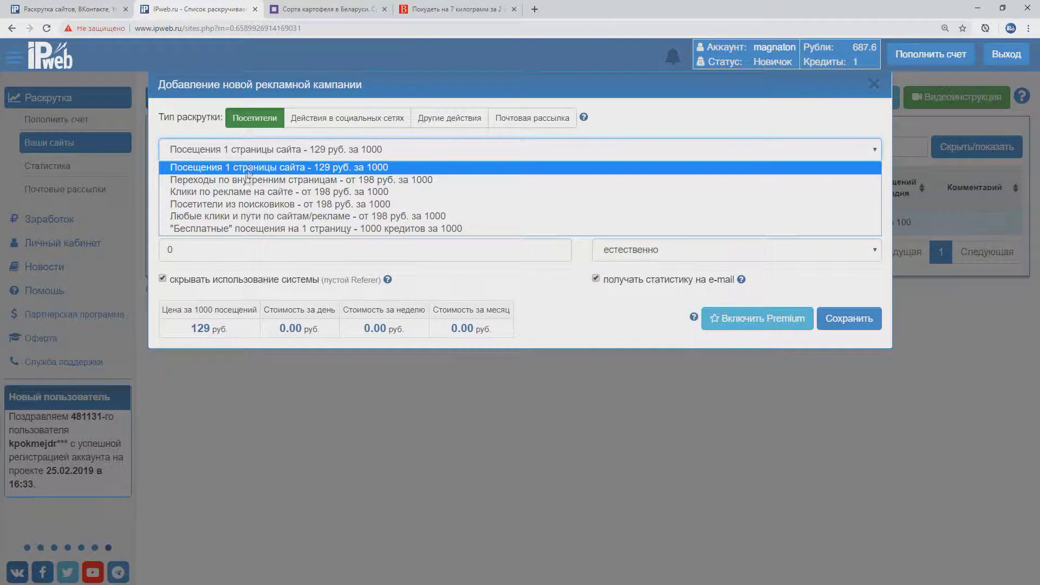
pyautogui.click(237, 216)
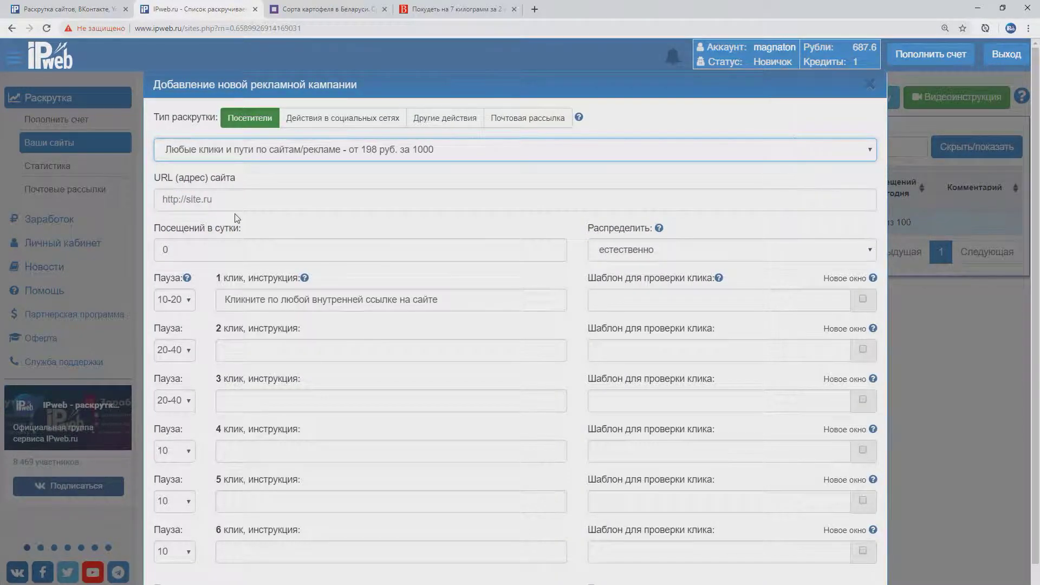
pyautogui.click(450, 9)
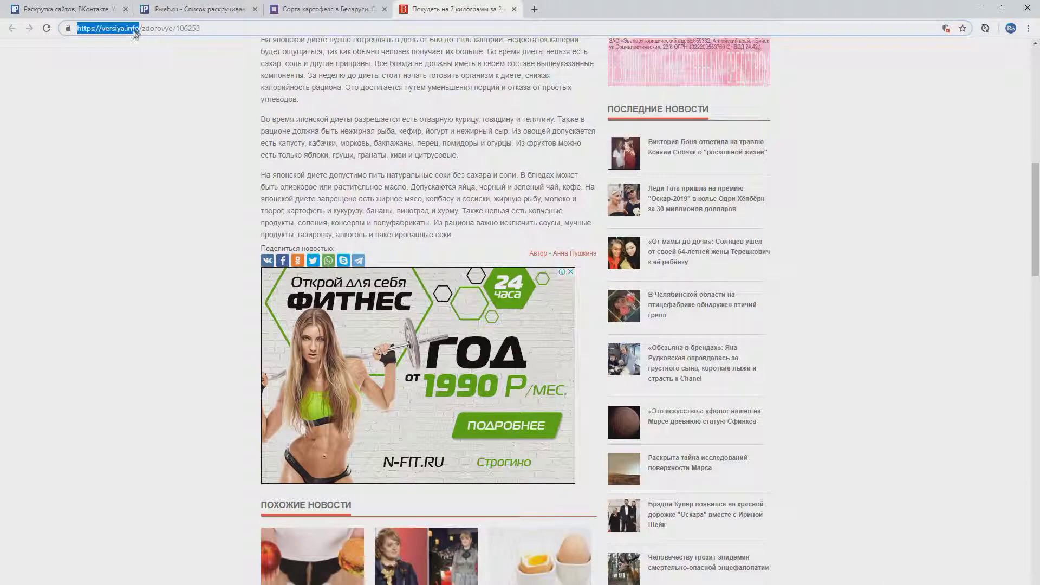
pyautogui.click(206, 9)
pyautogui.click(320, 199)
pyautogui.hotkey('ctrl', 'v')
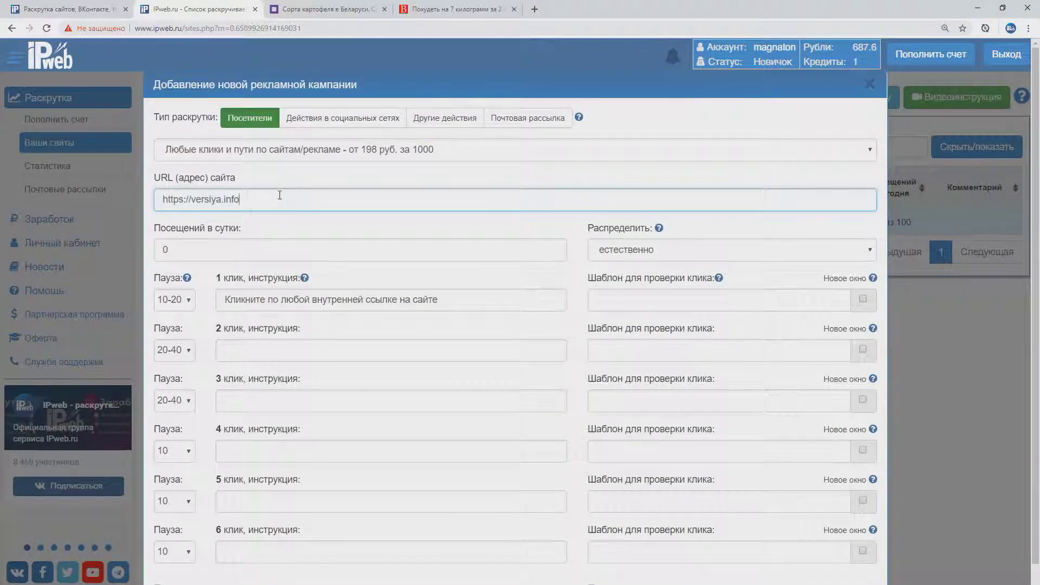
pyautogui.click(186, 201)
pyautogui.press('BackSpace')
pyautogui.click(181, 249)
pyautogui.press('BackSpace')
pyautogui.write('80')
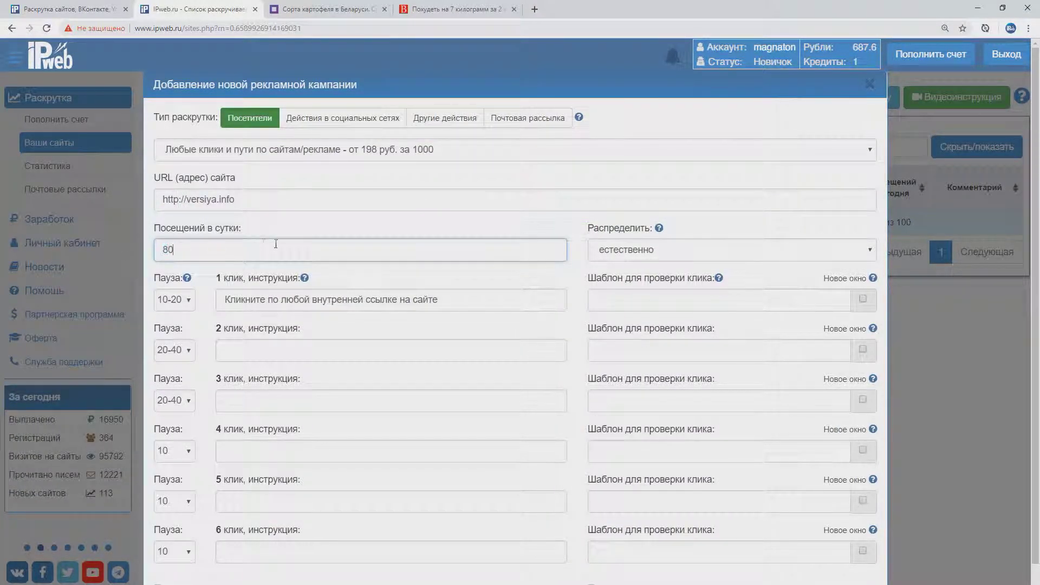
# Set the first click's pause to 20-40 and copy its instruction into the second and third clicks.
pyautogui.click(174, 303)
pyautogui.click(171, 379)
pyautogui.tripleClick(472, 297)
pyautogui.click(274, 357)
pyautogui.hotkey('ctrl', 'v')
pyautogui.click(274, 401)
pyautogui.hotkey('ctrl', 'v')
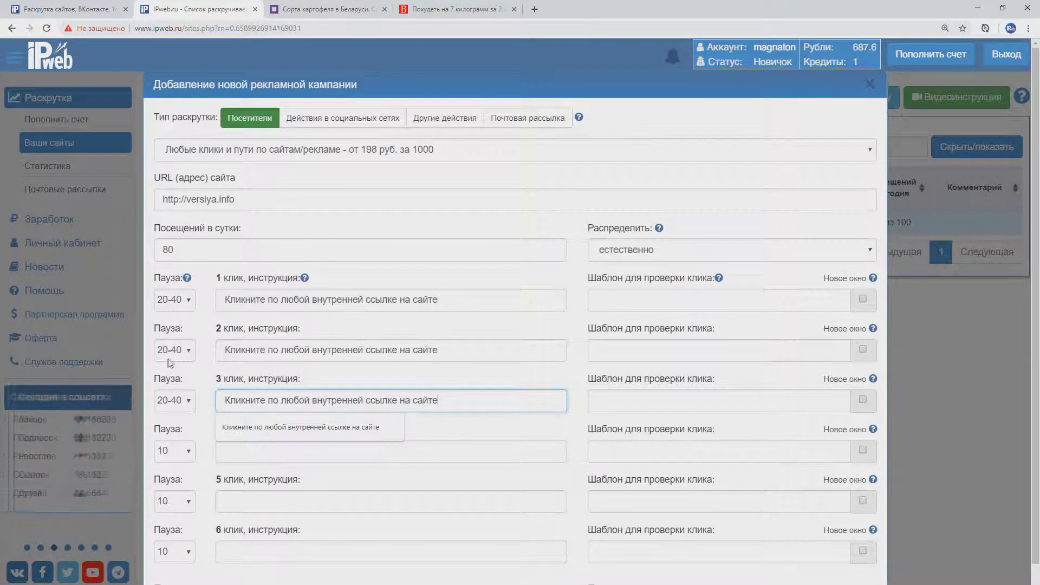
# Copy versiya.info from the site URL into the check templates of the first three clicks.
pyautogui.scroll(-1, 267, 269)
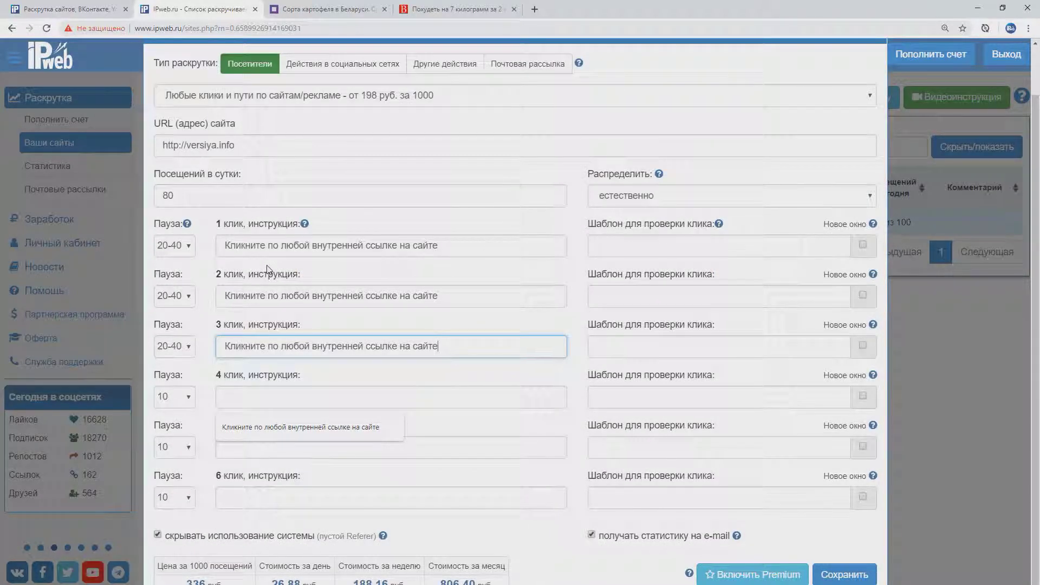
pyautogui.moveTo(238, 144); pyautogui.dragTo(192, 145)
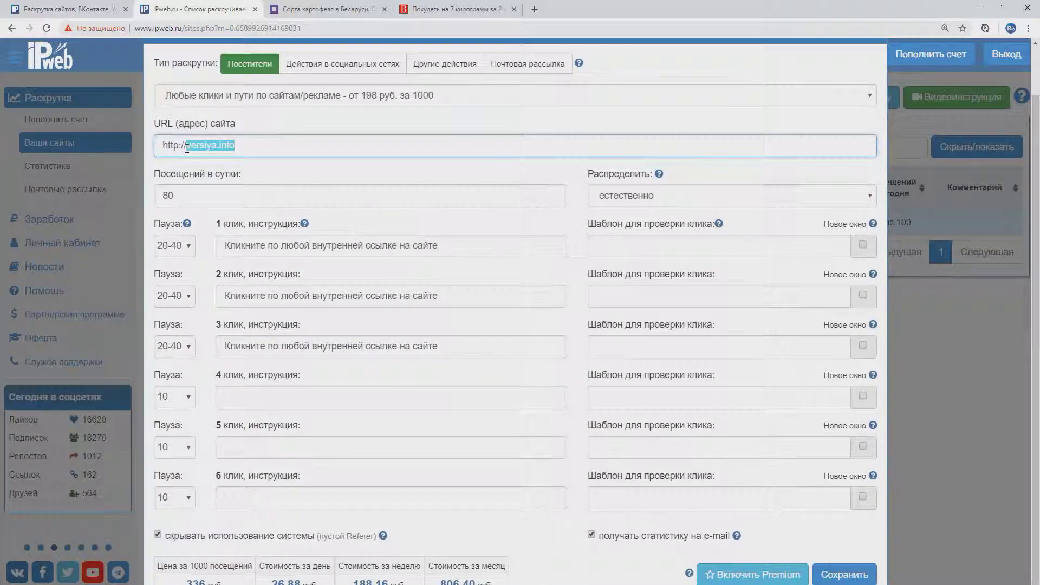
pyautogui.click(629, 246)
pyautogui.hotkey('ctrl', 'v')
pyautogui.click(607, 296)
pyautogui.hotkey('ctrl', 'v')
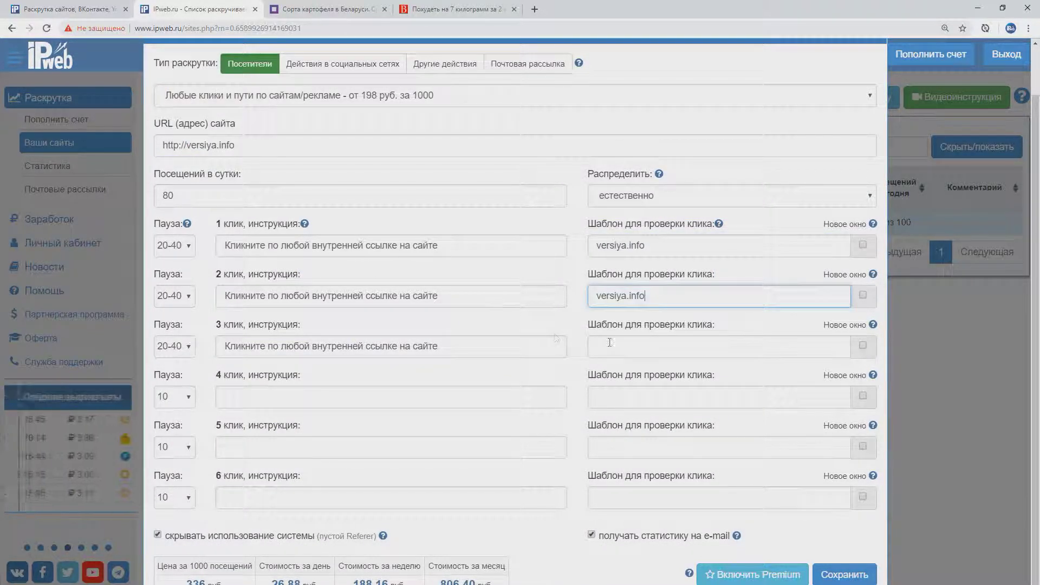
pyautogui.click(607, 347)
pyautogui.hotkey('ctrl', 'v')
# Enter "Кликните по рекламе Adsense в конце статьи" as the instruction for the fourth click.
pyautogui.click(310, 395)
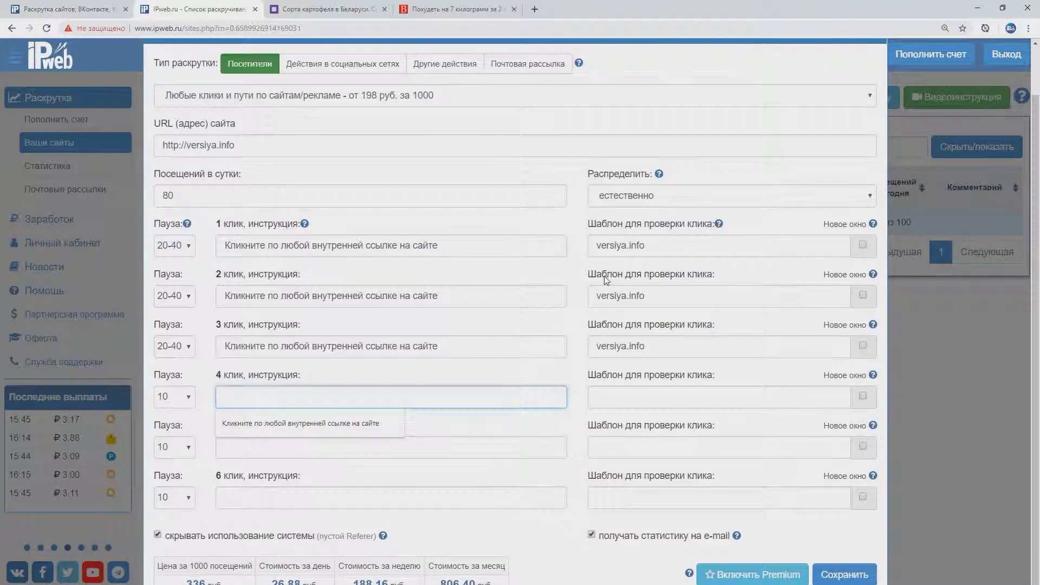
pyautogui.write('Клк')
pyautogui.press('BackSpace')
pyautogui.write('икните ')
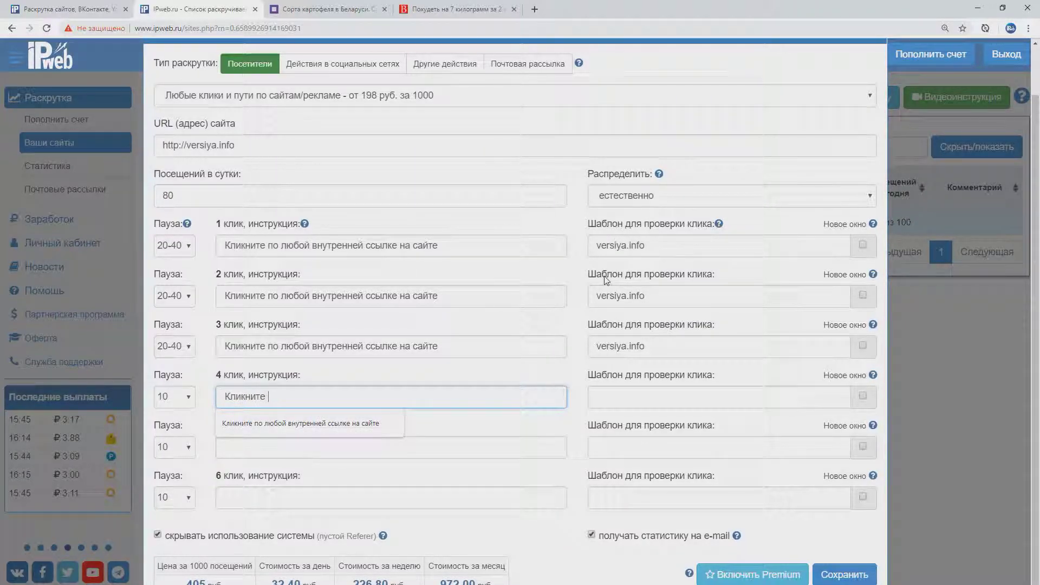
pyautogui.write('по рекламе A')
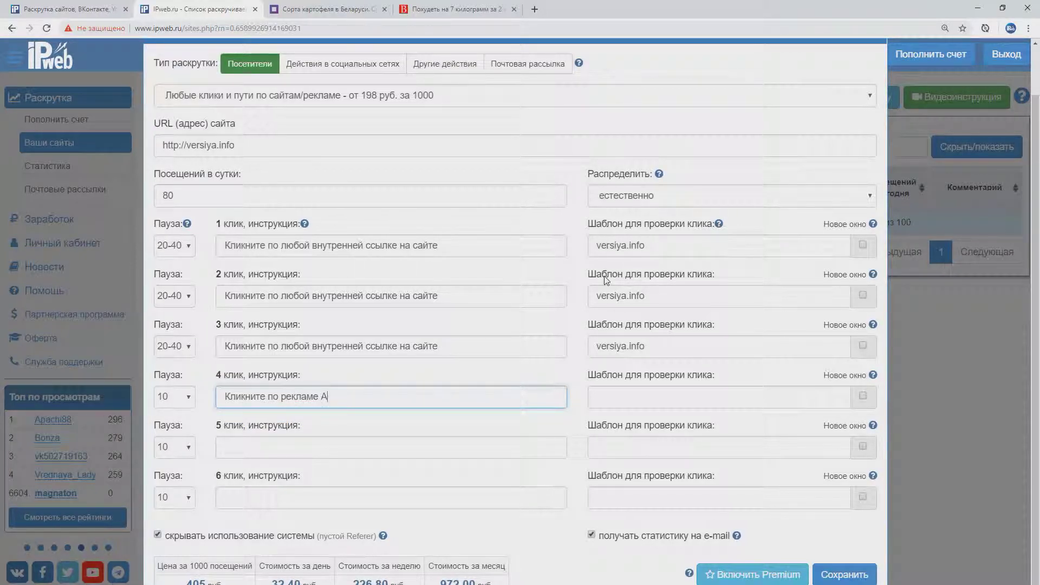
pyautogui.write('dsense в конце статьи')
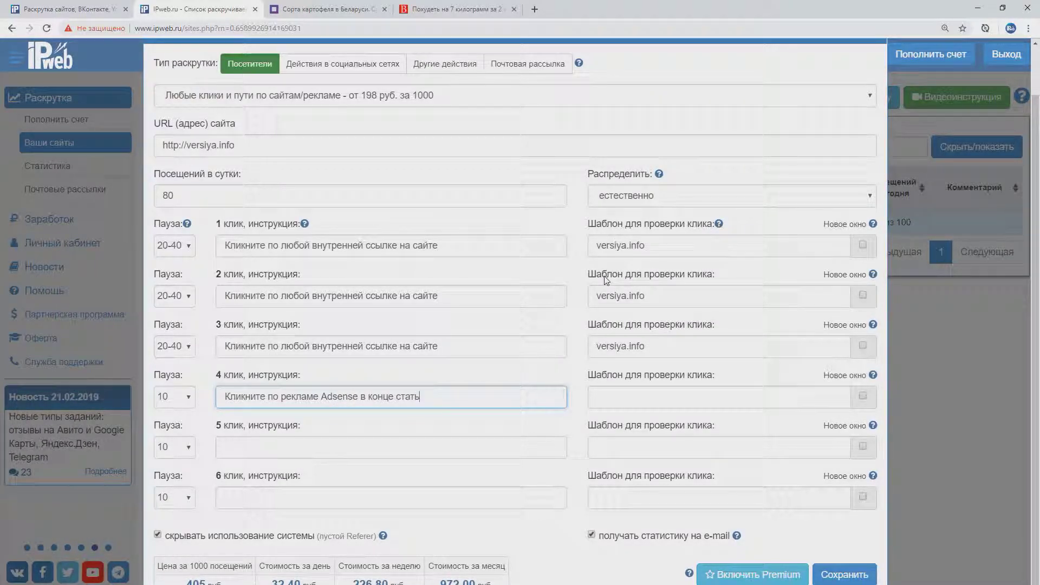
# Set the fourth click's check template to googleleads.
pyautogui.click(717, 401)
pyautogui.write('g')
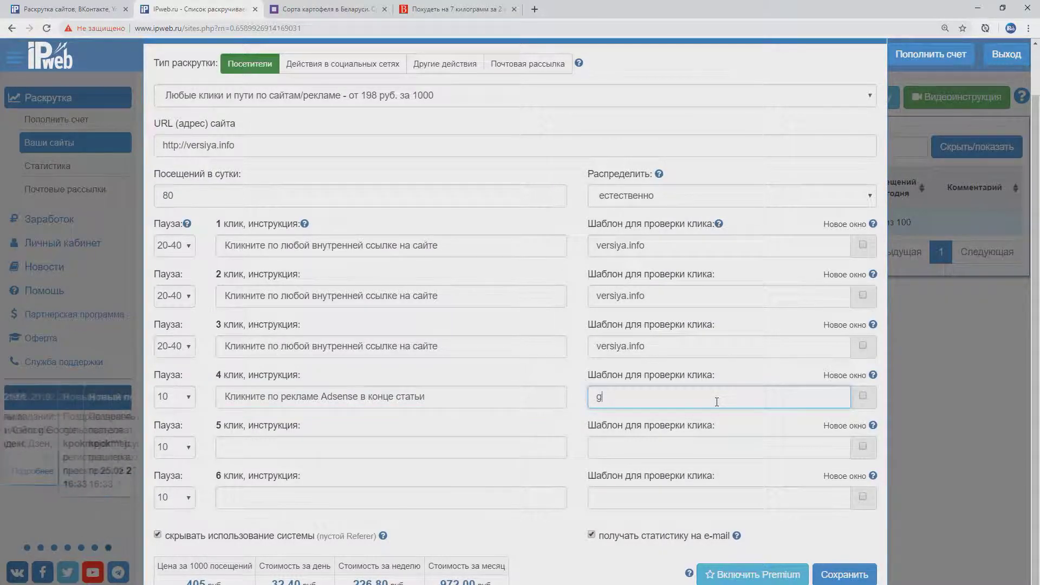
pyautogui.write('oogl')
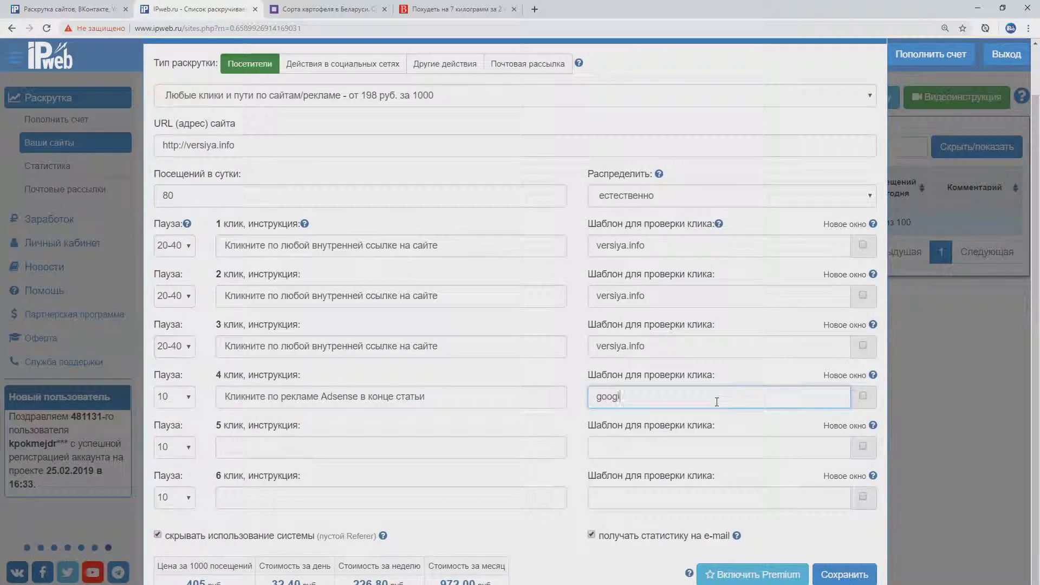
pyautogui.write('eleads')
# Copy the third click's instruction "Кликните по любой внутренней ссылке на сайте" into the fifth and sixth clicks.
pyautogui.tripleClick(453, 340)
pyautogui.hotkey('ctrl', 'c')
pyautogui.click(233, 447)
pyautogui.hotkey('ctrl', 'v')
pyautogui.click(264, 496)
pyautogui.hotkey('ctrl', 'v')
# Set the check templates of the fifth and sixth clicks to http and save the versiya.info campaign.
pyautogui.click(695, 447)
pyautogui.write('http')
pyautogui.hotkey('ctrl', 'a')
pyautogui.hotkey('ctrl', 'c')
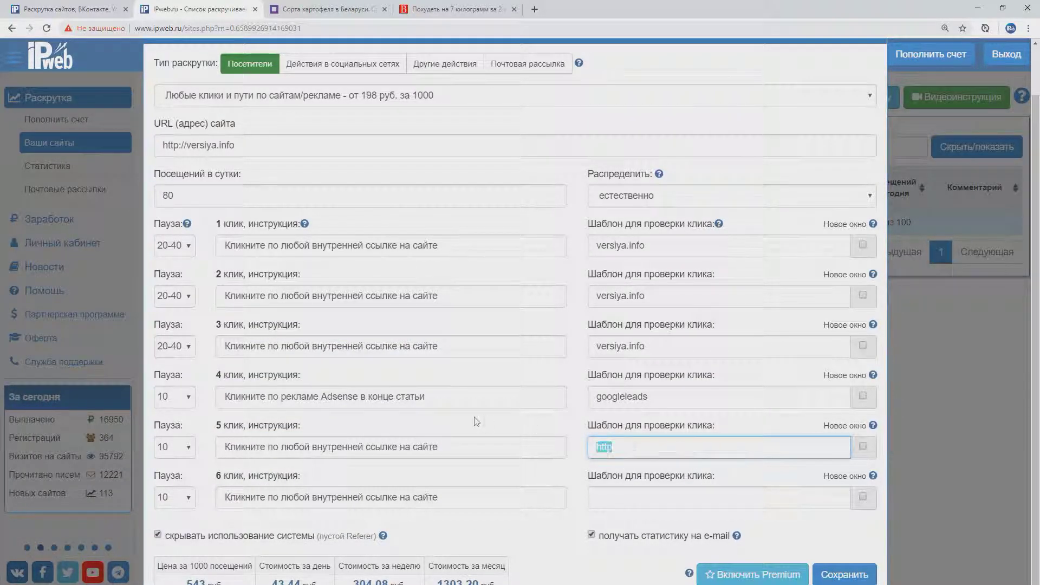
pyautogui.press('Tab')
pyautogui.hotkey('ctrl', 'v')
pyautogui.click(855, 574)
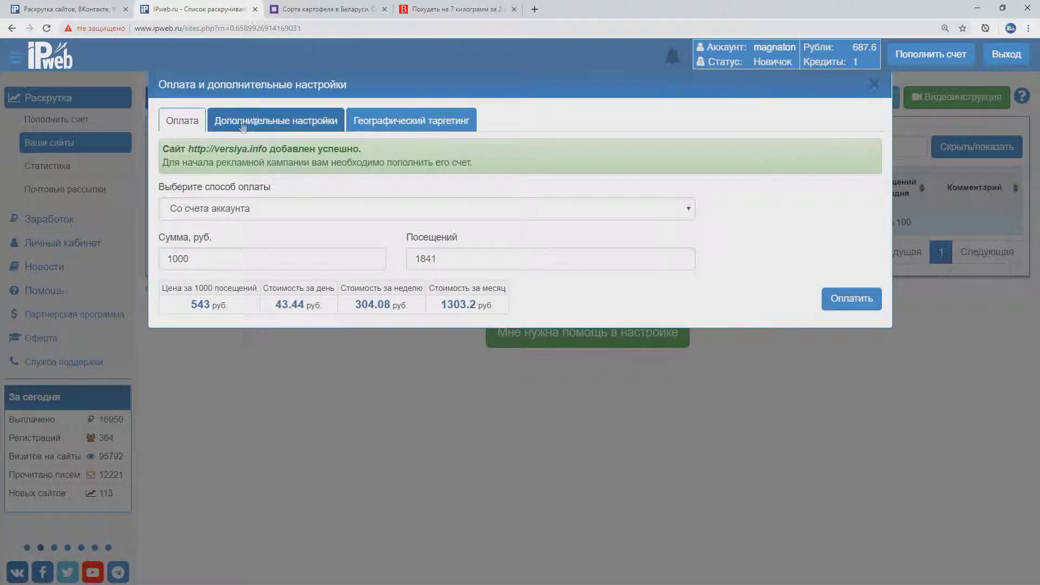
# Limit the versiya.info campaign's geographic targeting to Беларусь only and save the settings.
pyautogui.click(275, 121)
pyautogui.click(455, 217)
pyautogui.click(436, 215)
pyautogui.click(411, 120)
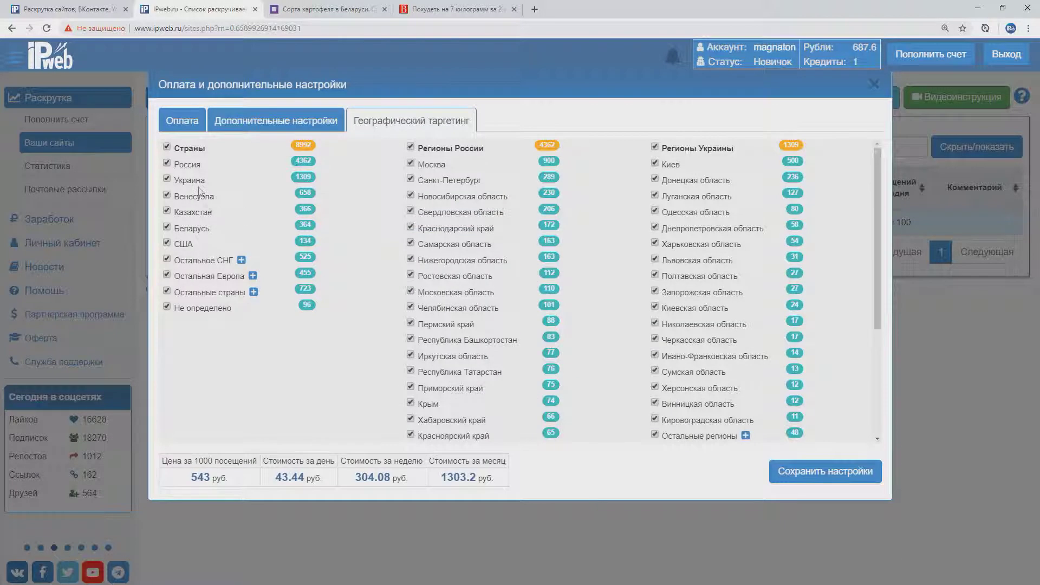
pyautogui.click(187, 229)
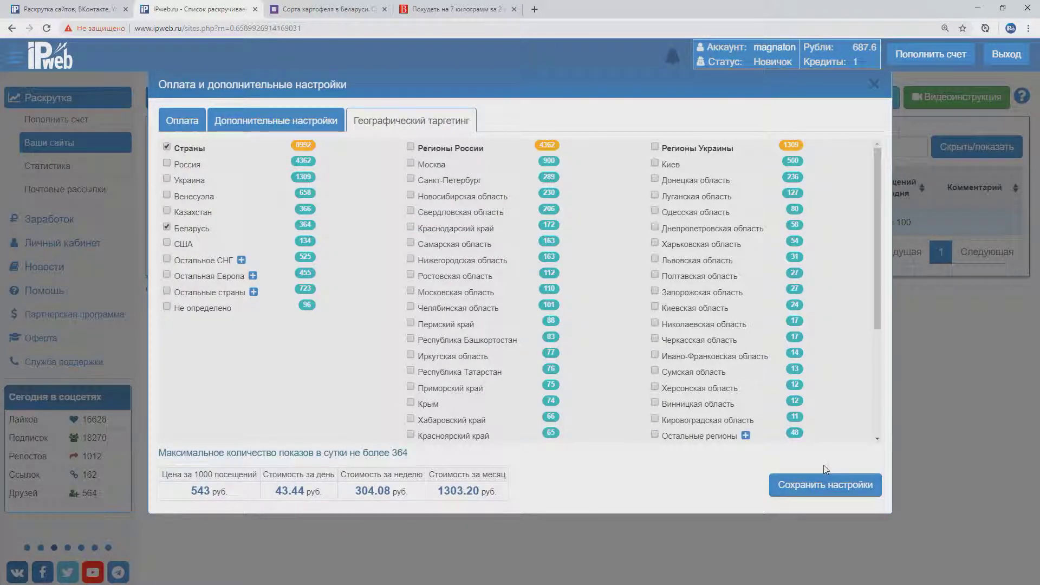
pyautogui.click(818, 487)
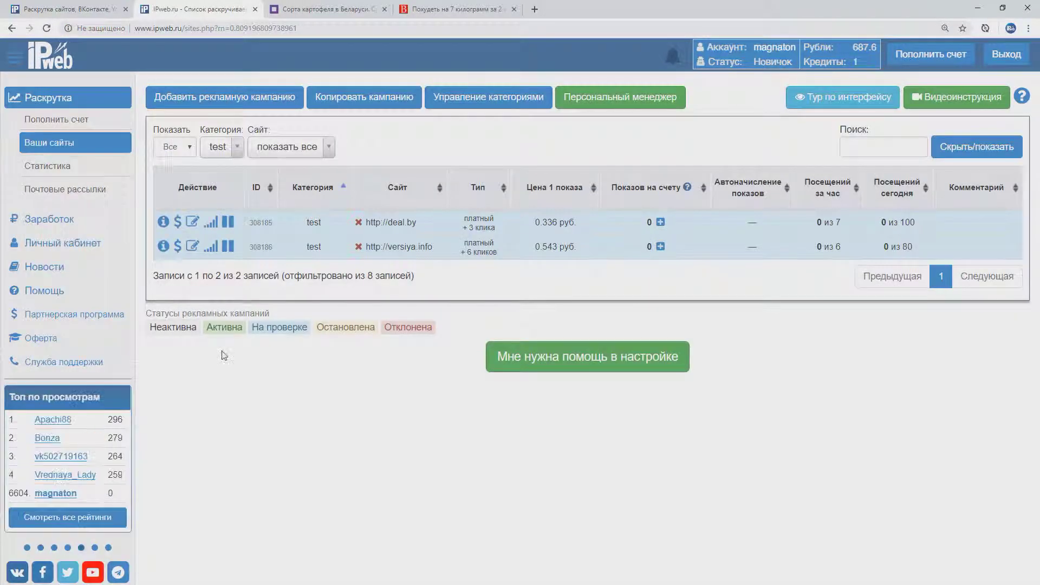
# Fund the versiya.info campaign and the deal.by campaign with 100 rubles each from the account balance.
pyautogui.click(177, 246)
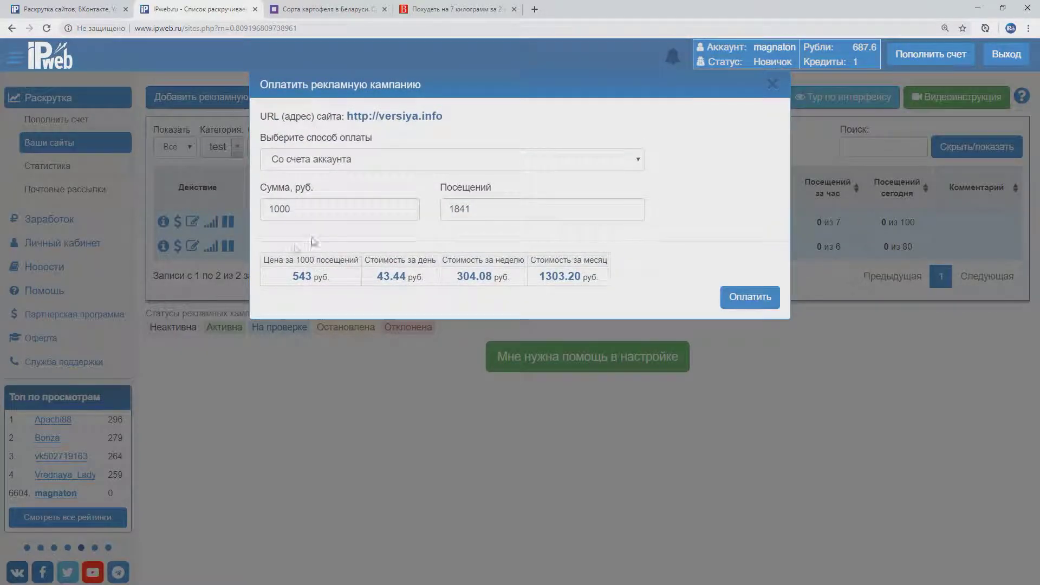
pyautogui.doubleClick(280, 209)
pyautogui.write('100')
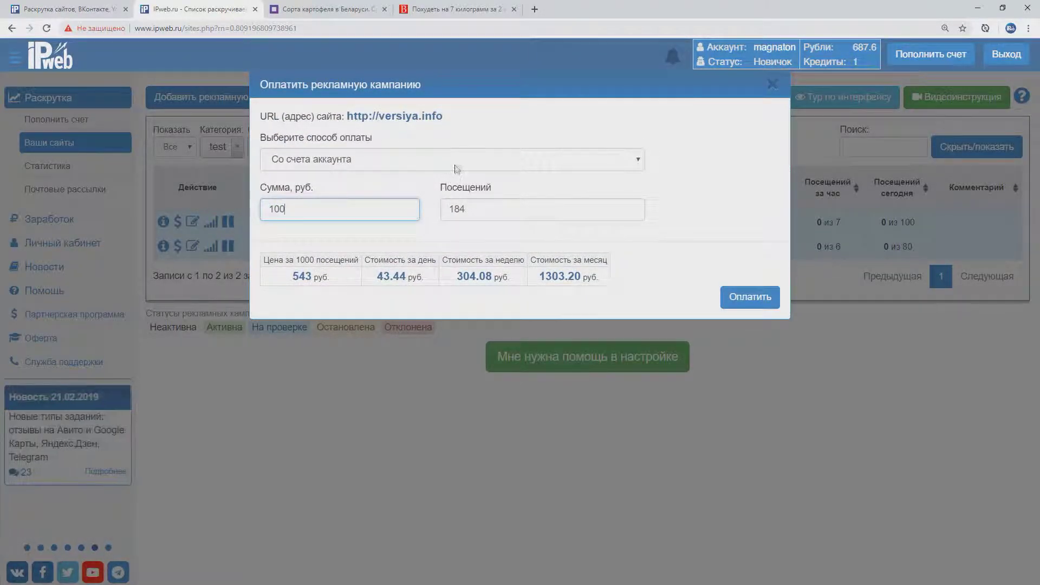
pyautogui.click(454, 162)
pyautogui.click(455, 163)
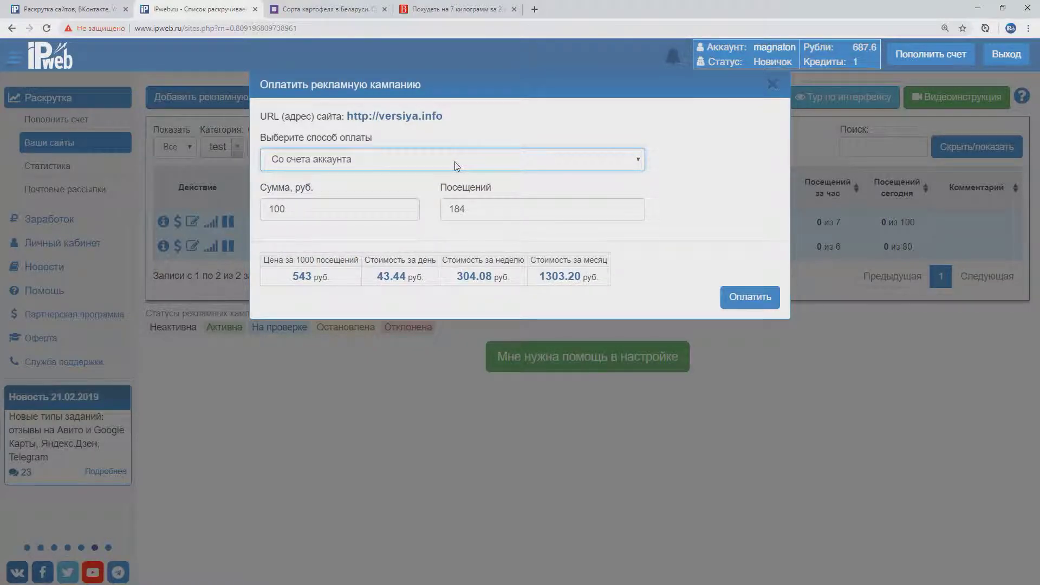
pyautogui.click(761, 302)
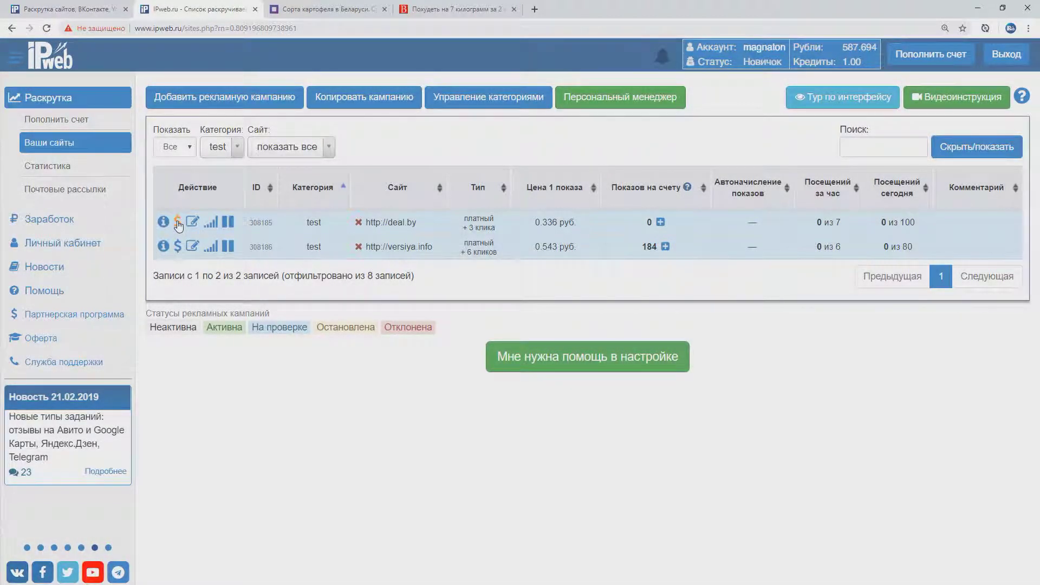
pyautogui.click(178, 222)
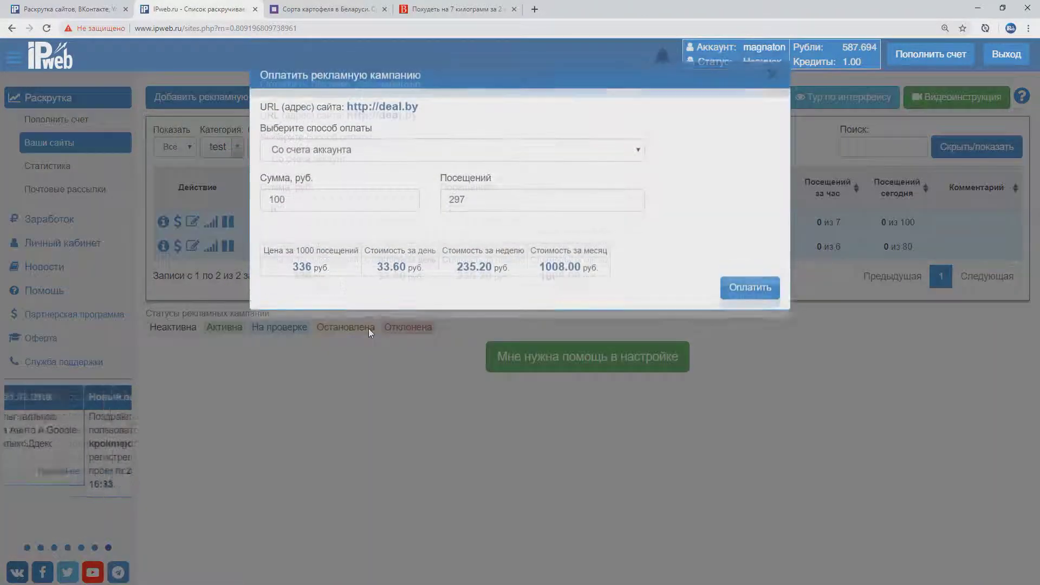
pyautogui.click(759, 301)
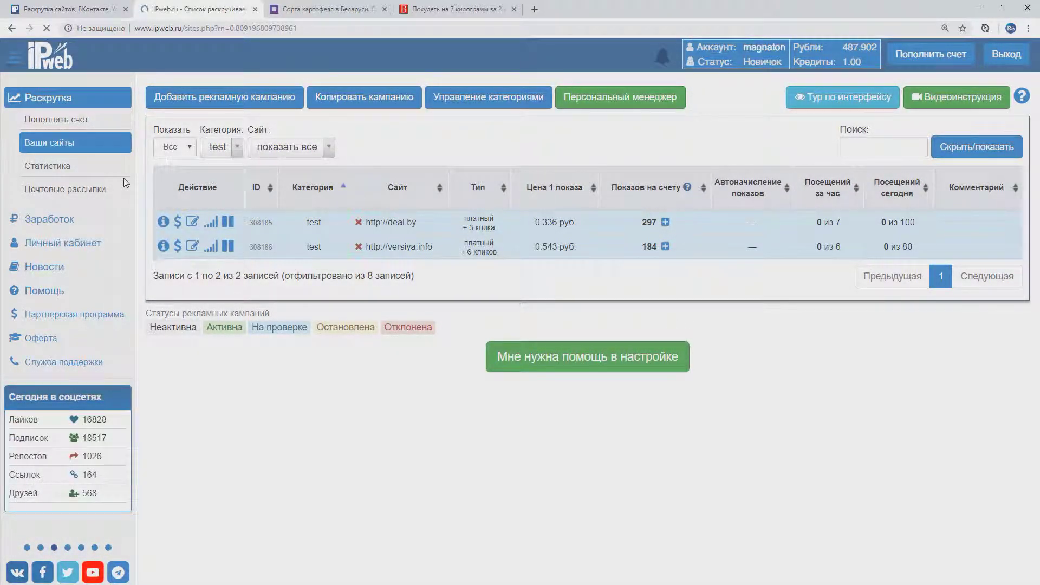
# Enable Premium mode for the versiya.info and deal.by campaigns in their settings.
pyautogui.click(192, 247)
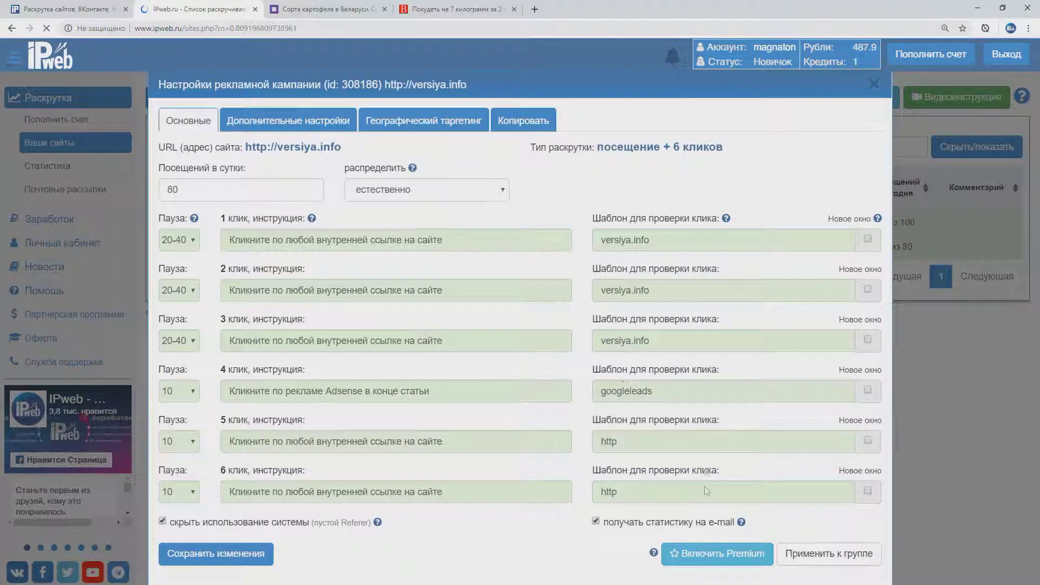
pyautogui.click(701, 558)
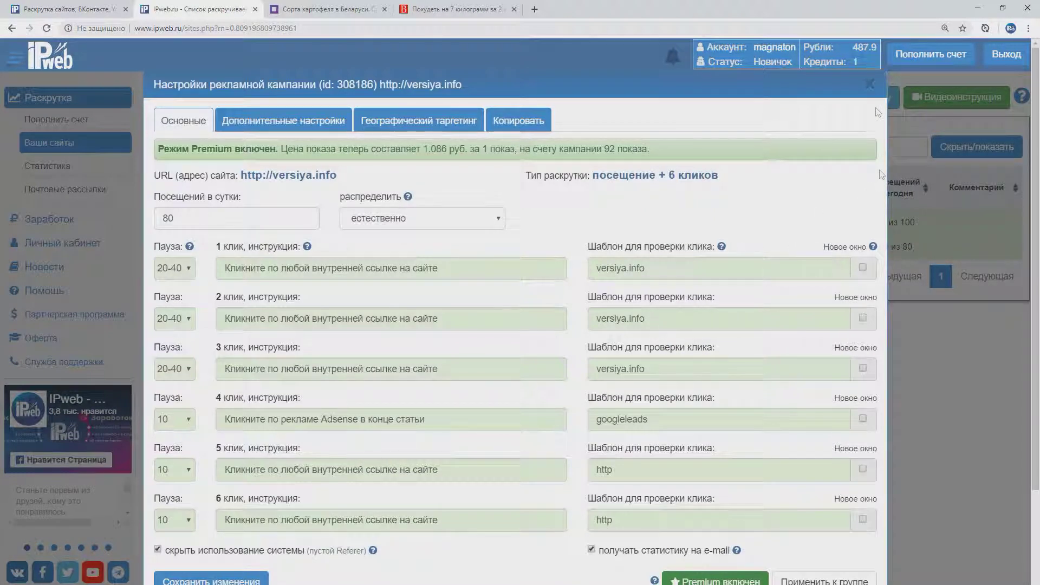
pyautogui.click(870, 84)
pyautogui.click(192, 223)
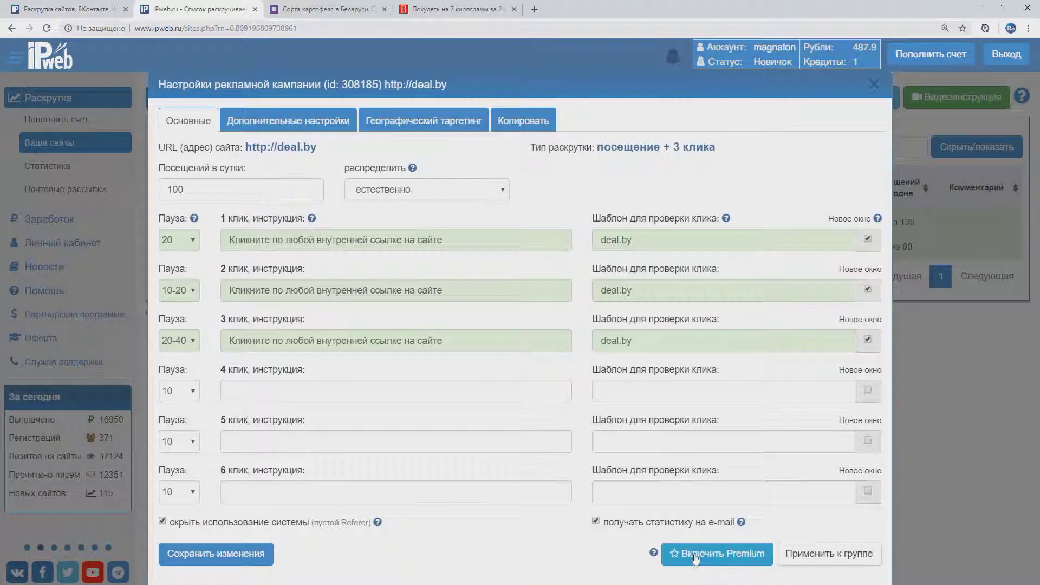
pyautogui.click(679, 555)
pyautogui.click(873, 84)
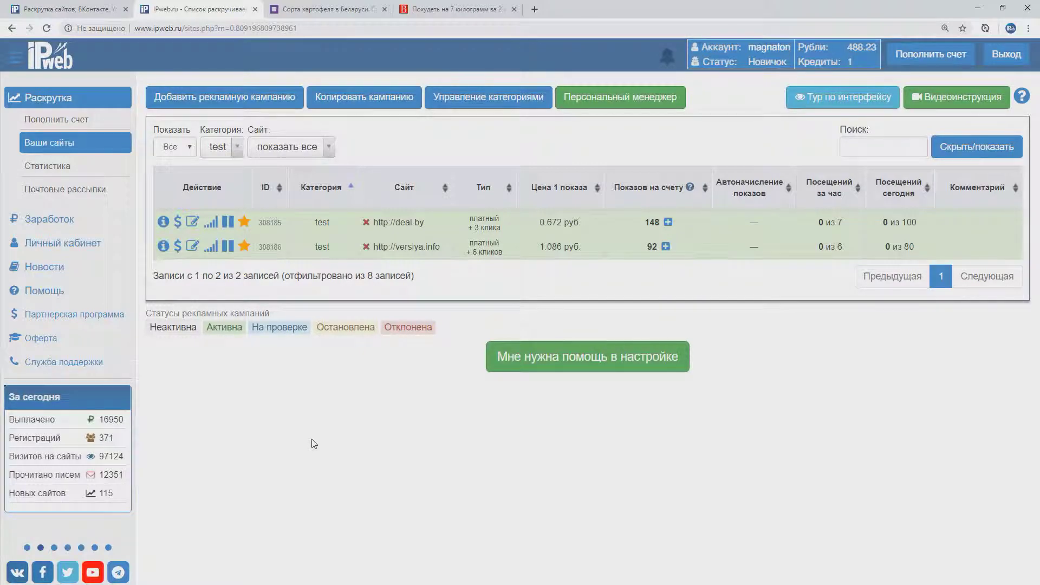
# Examine today's and the last 30 days' visit statistics for deal.by and versiya.info, and collapse the deal.by statistics.
pyautogui.click(212, 224)
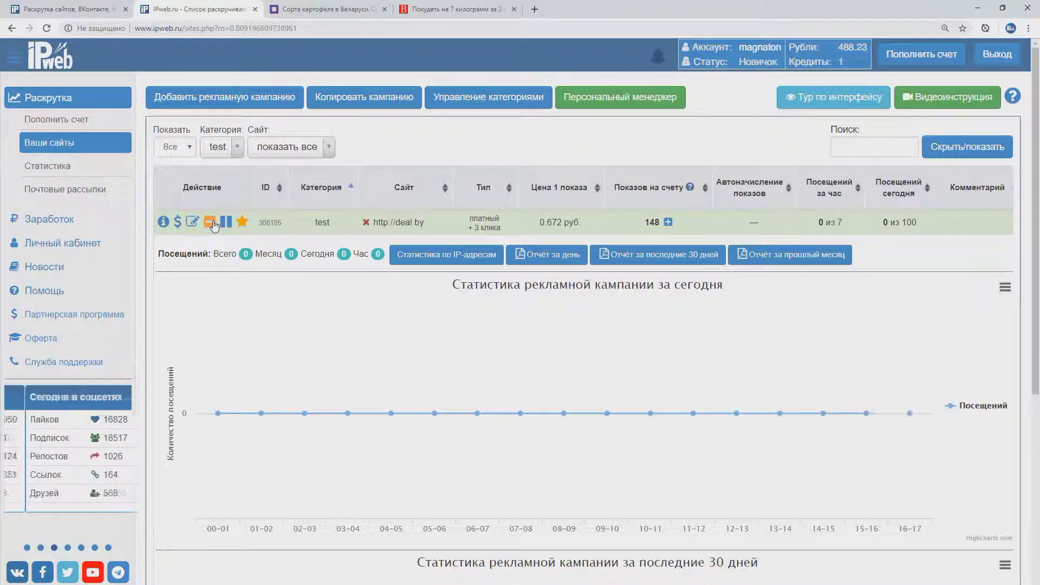
pyautogui.scroll(-3, 254, 294)
pyautogui.scroll(-4, 254, 295)
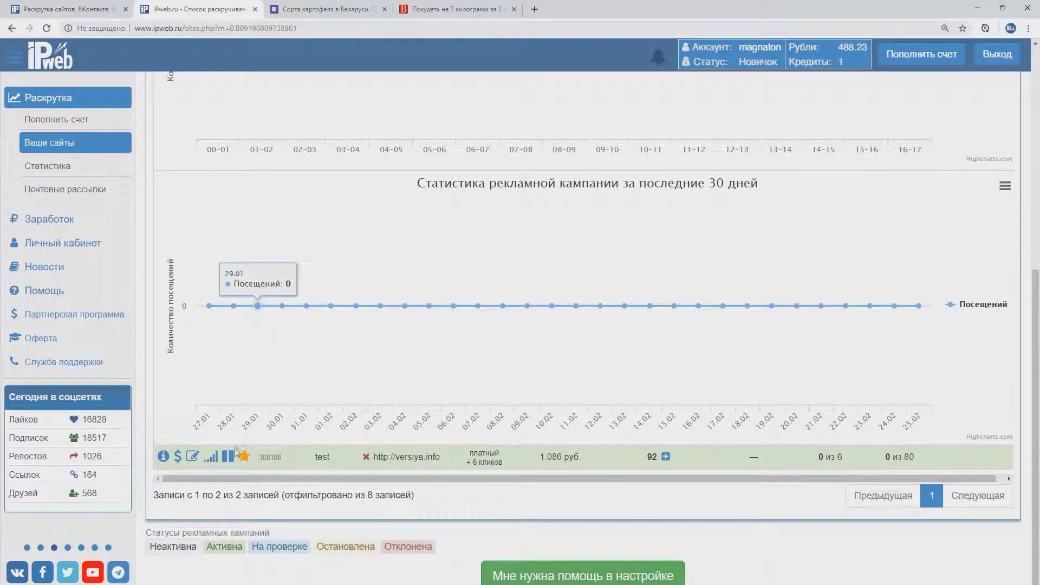
pyautogui.click(211, 458)
pyautogui.scroll(-4, 233, 422)
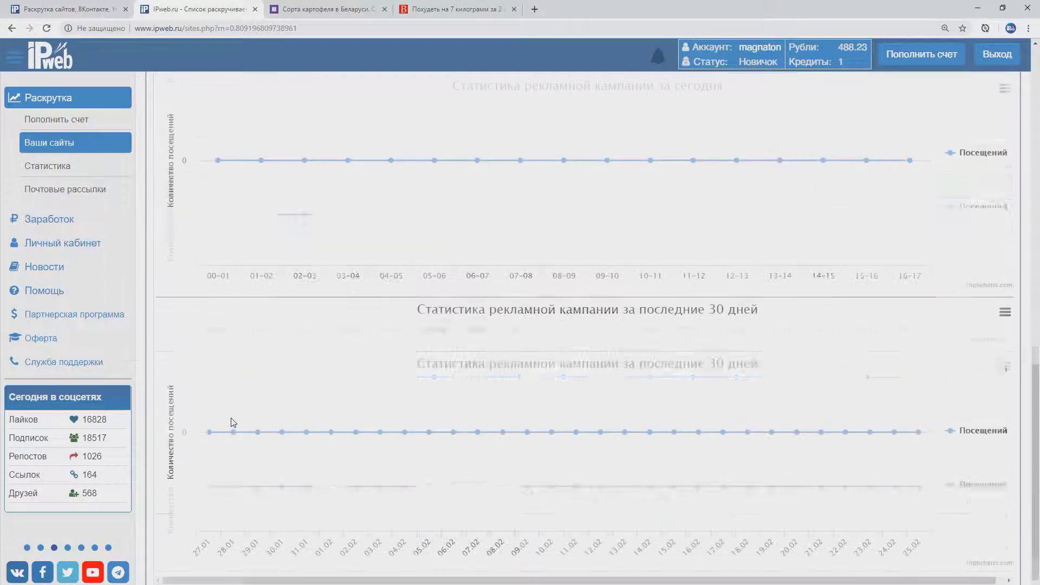
pyautogui.scroll(5, 233, 423)
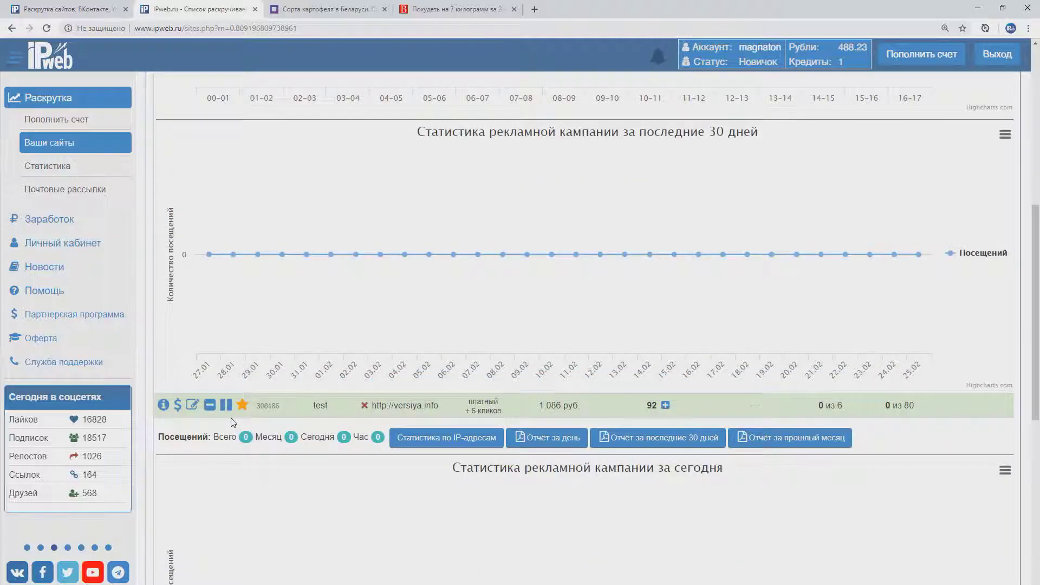
pyautogui.click(211, 117)
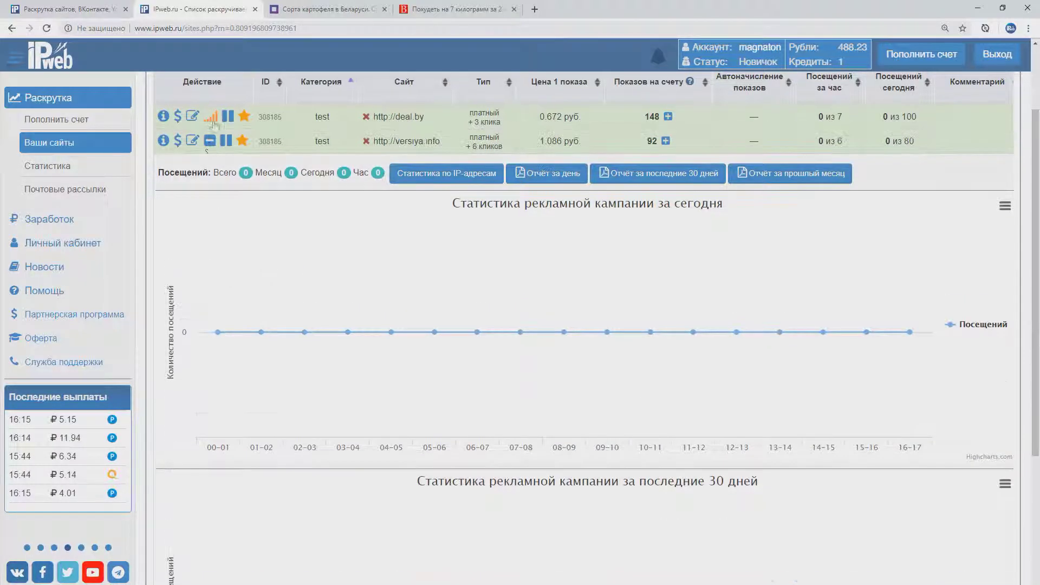